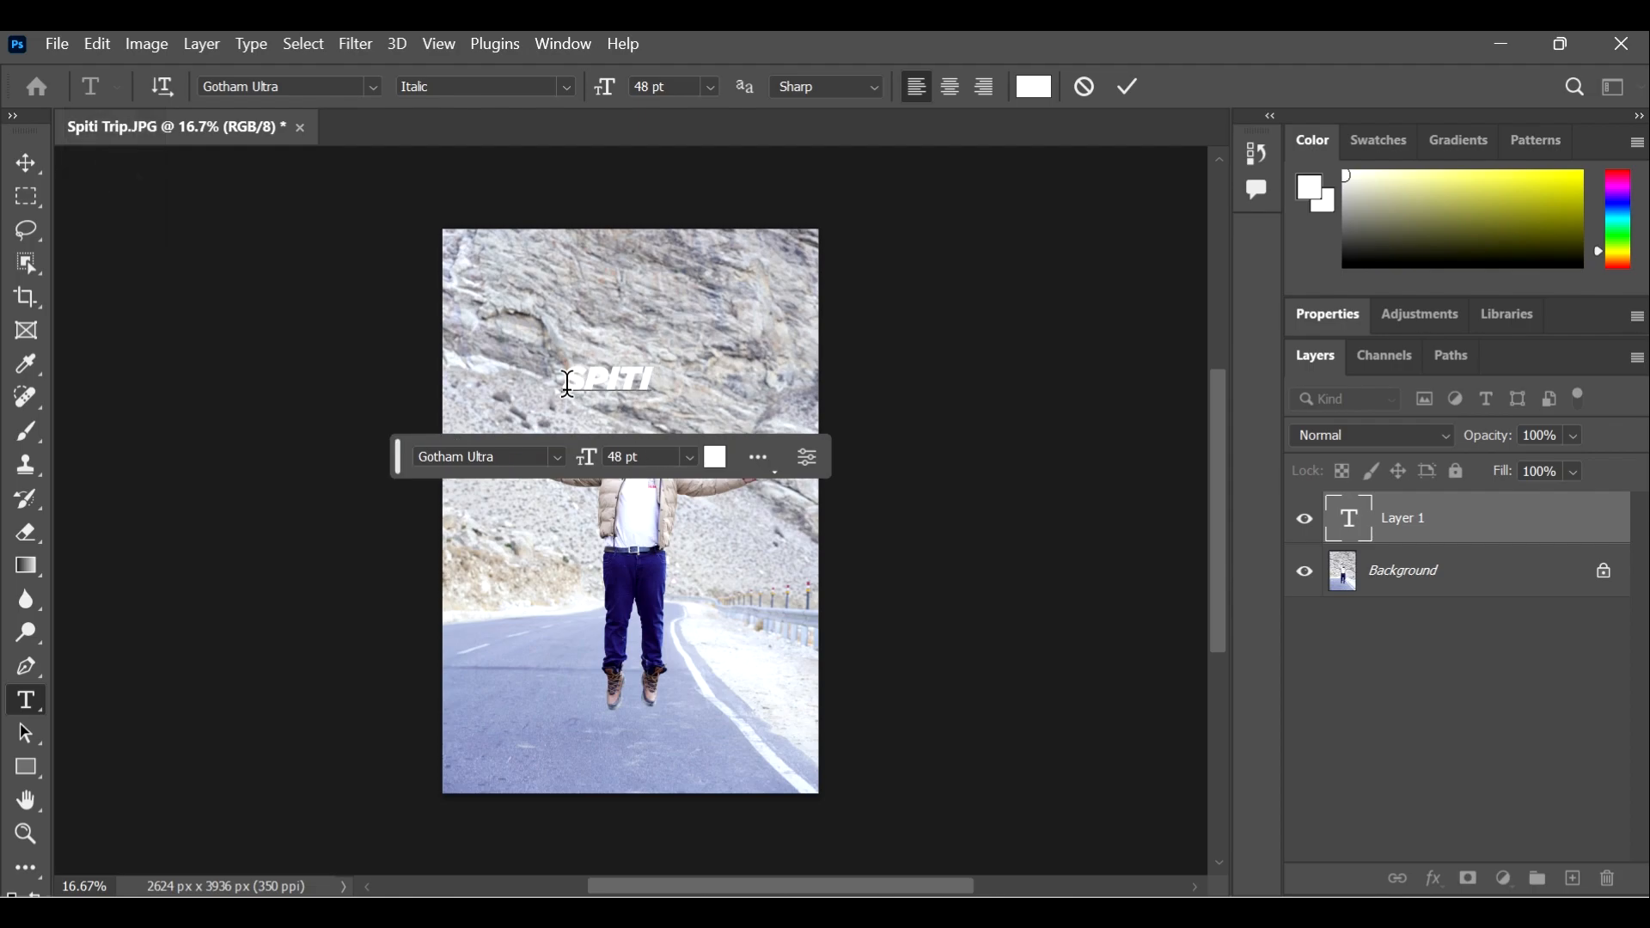
Step: Set the SPITI text size to 300 pt and move the text down over the man
{"action": "left_click", "coordinate": [688, 458]}
{"action": "left_click", "coordinate": [688, 810]}
{"action": "left_click", "coordinate": [641, 378]}
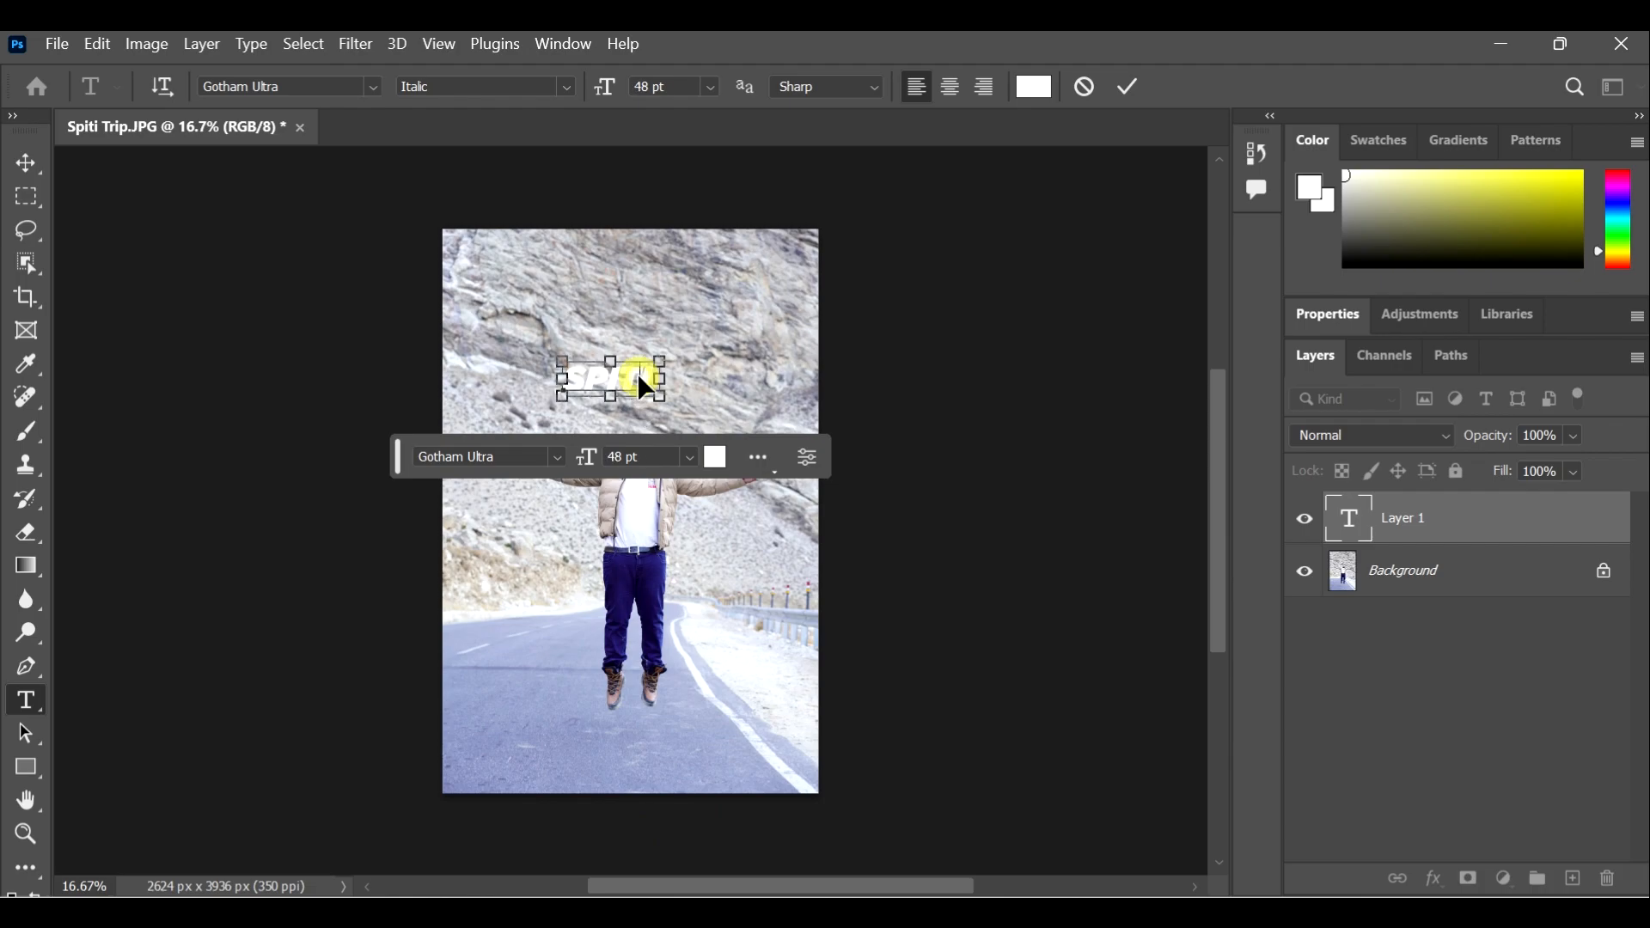
{"action": "left_click", "coordinate": [679, 456]}
{"action": "left_click", "coordinate": [652, 825]}
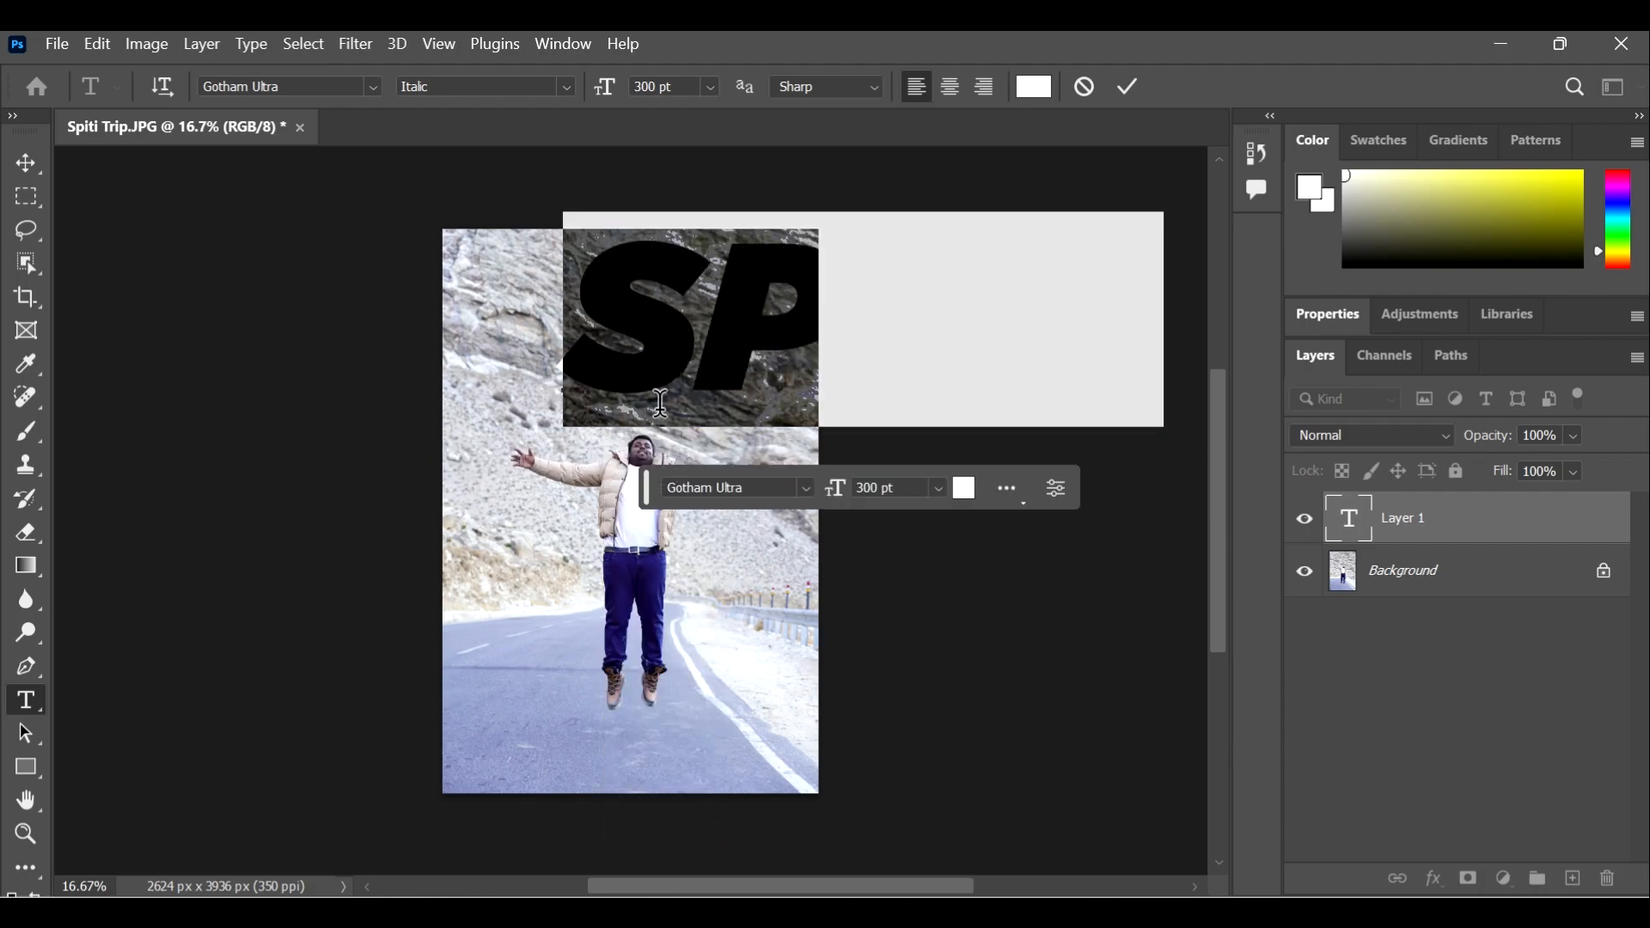
{"action": "left_click", "coordinate": [25, 164]}
{"action": "left_click_drag", "start_coordinate": [726, 342], "coordinate": [595, 458]}
Step: Reduce the SPITI text size to 150 pt and move the text within the photo's edges
{"action": "double_click", "coordinate": [589, 437]}
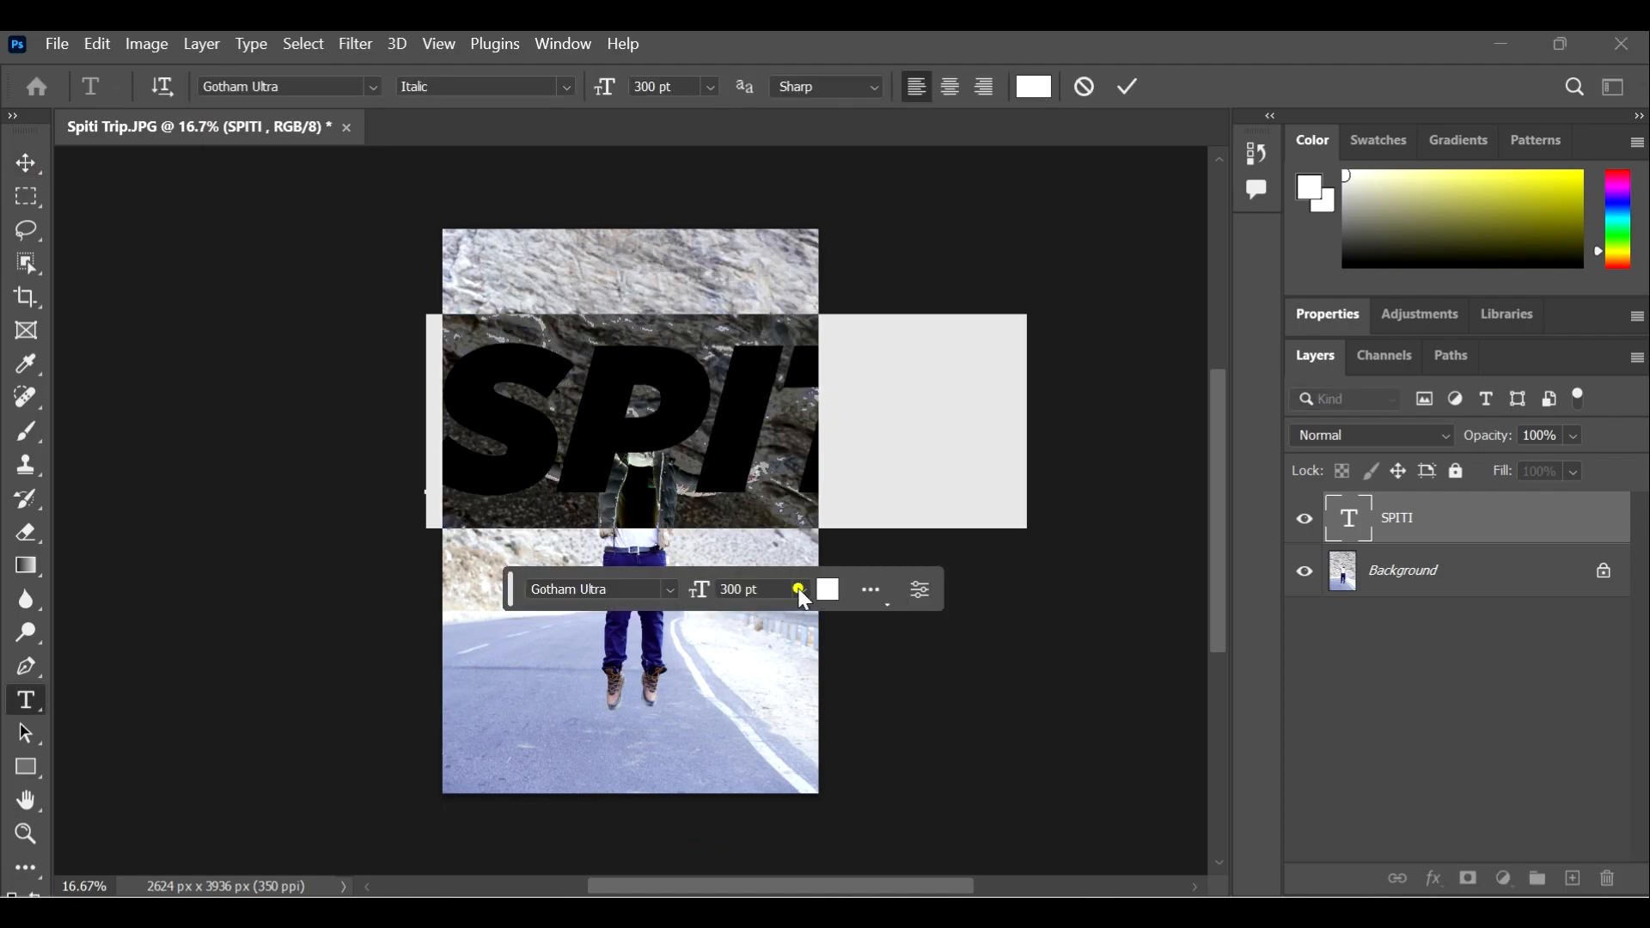
{"action": "left_click", "coordinate": [802, 593]}
{"action": "left_click", "coordinate": [755, 545]}
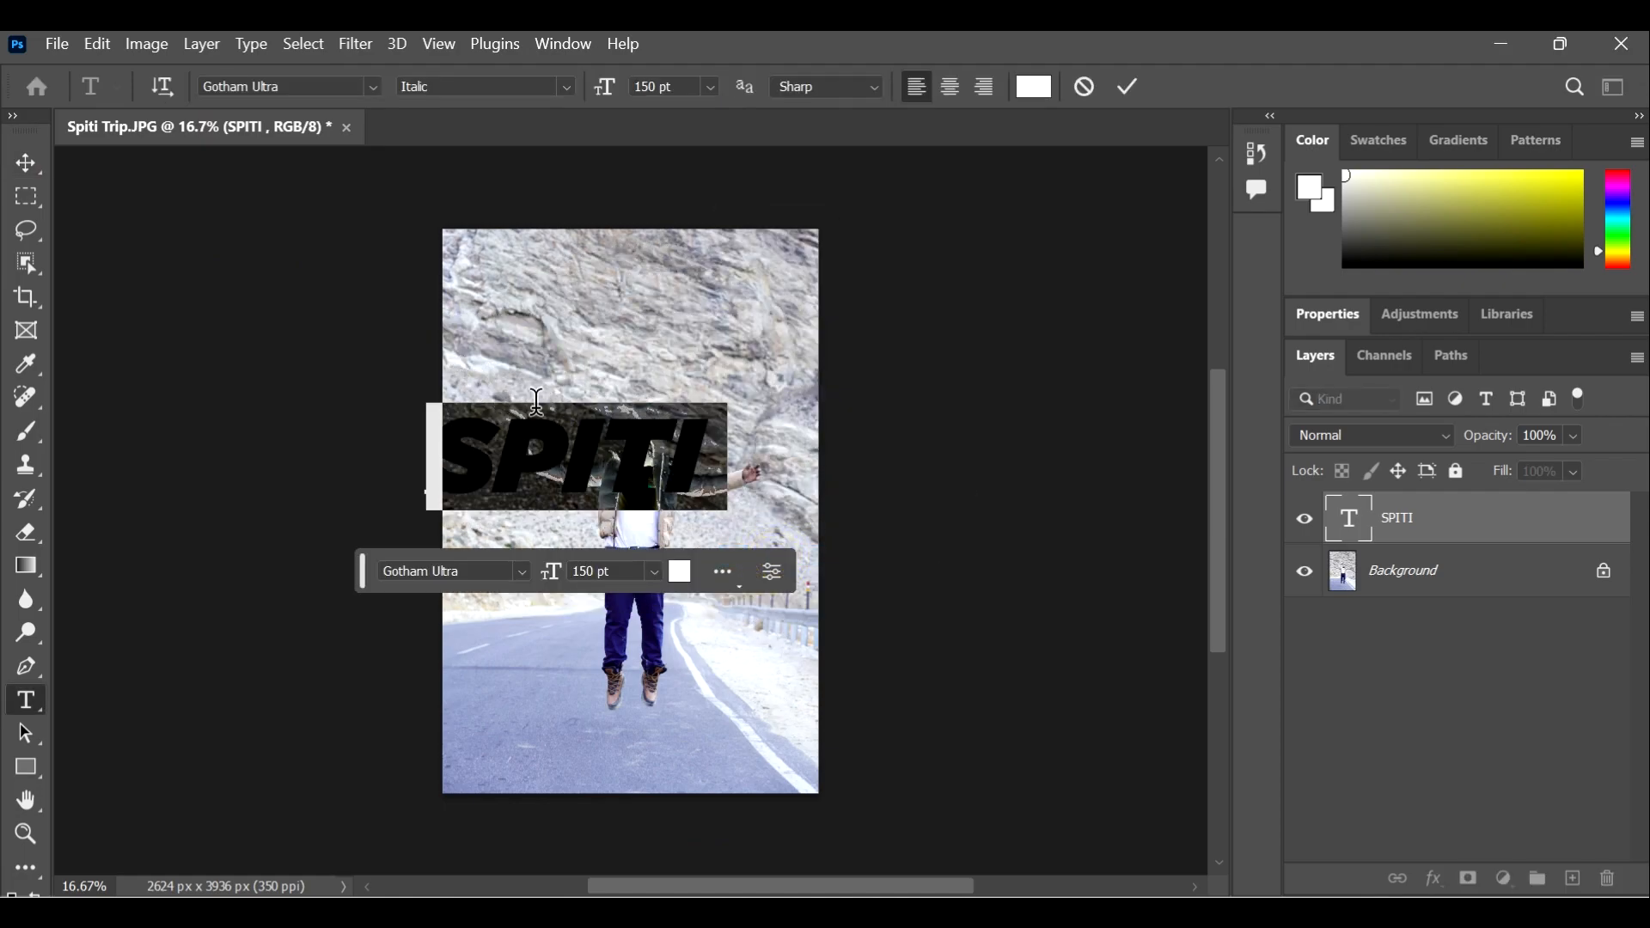
{"action": "left_click", "coordinate": [25, 164]}
{"action": "left_click_drag", "start_coordinate": [633, 455], "coordinate": [671, 419]}
Step: Set the SPITI text size to 200 pt and move the text just above the man's head
{"action": "double_click", "coordinate": [671, 419]}
{"action": "left_click_drag", "start_coordinate": [669, 539], "coordinate": [668, 538]}
{"action": "type", "text": "200"}
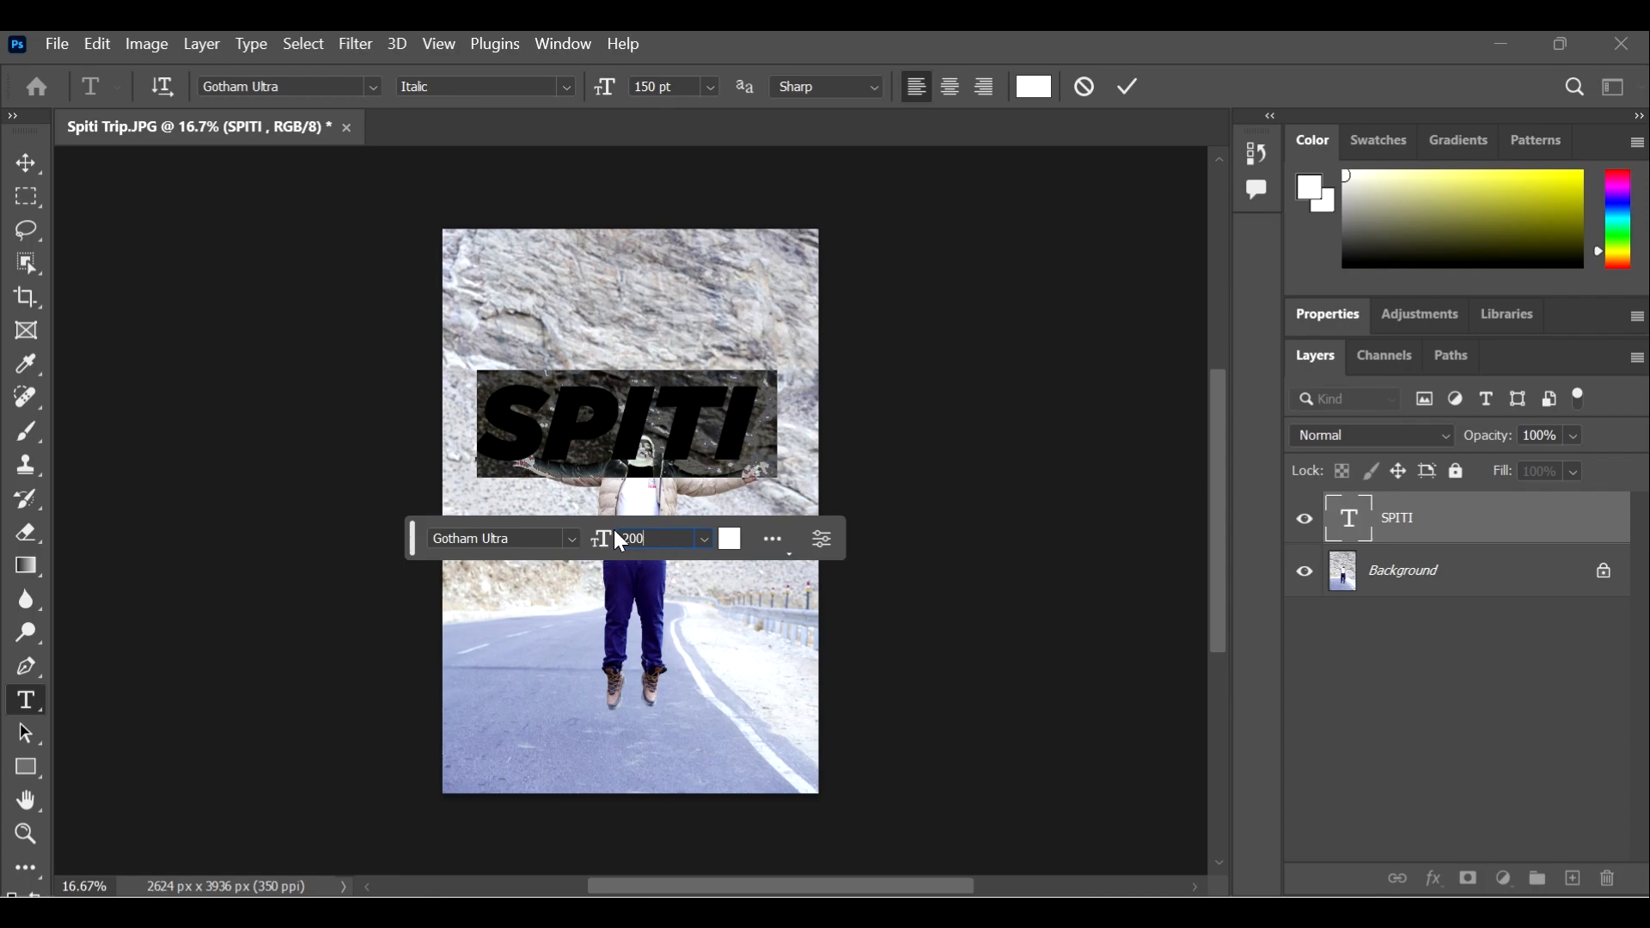
{"action": "key", "text": "Return"}
{"action": "left_click", "coordinate": [26, 163]}
{"action": "left_click_drag", "start_coordinate": [703, 415], "coordinate": [704, 358]}
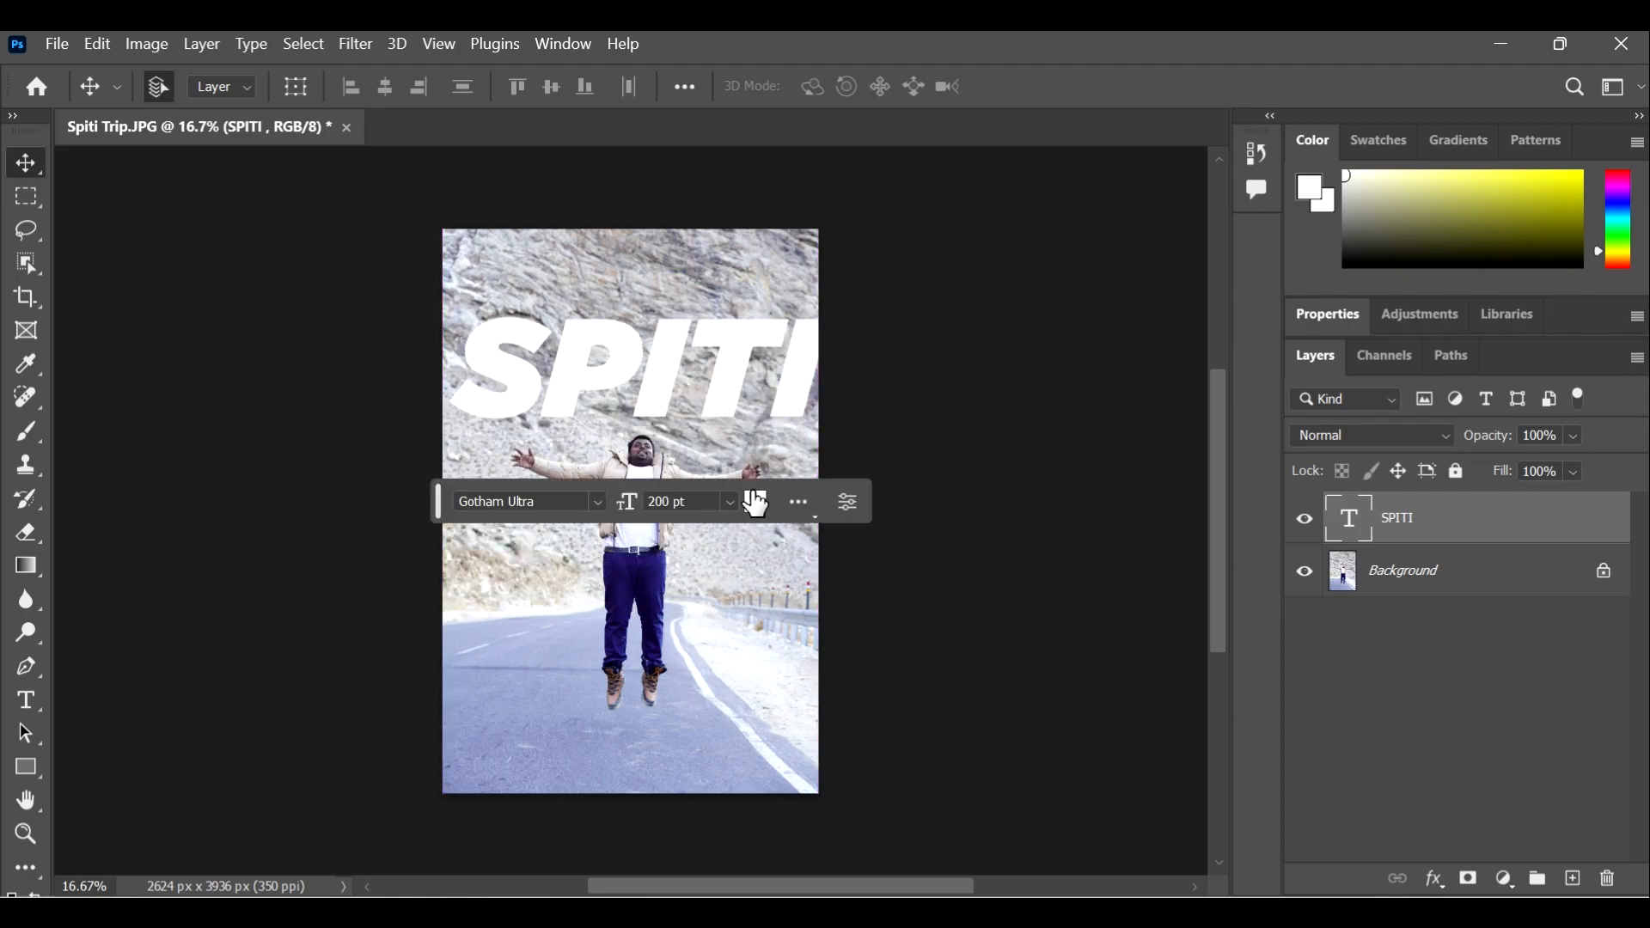
Step: Duplicate the Background layer and place the SPITI text layer beneath the copy
{"action": "left_click", "coordinate": [1420, 578]}
{"action": "right_click", "coordinate": [1420, 577]}
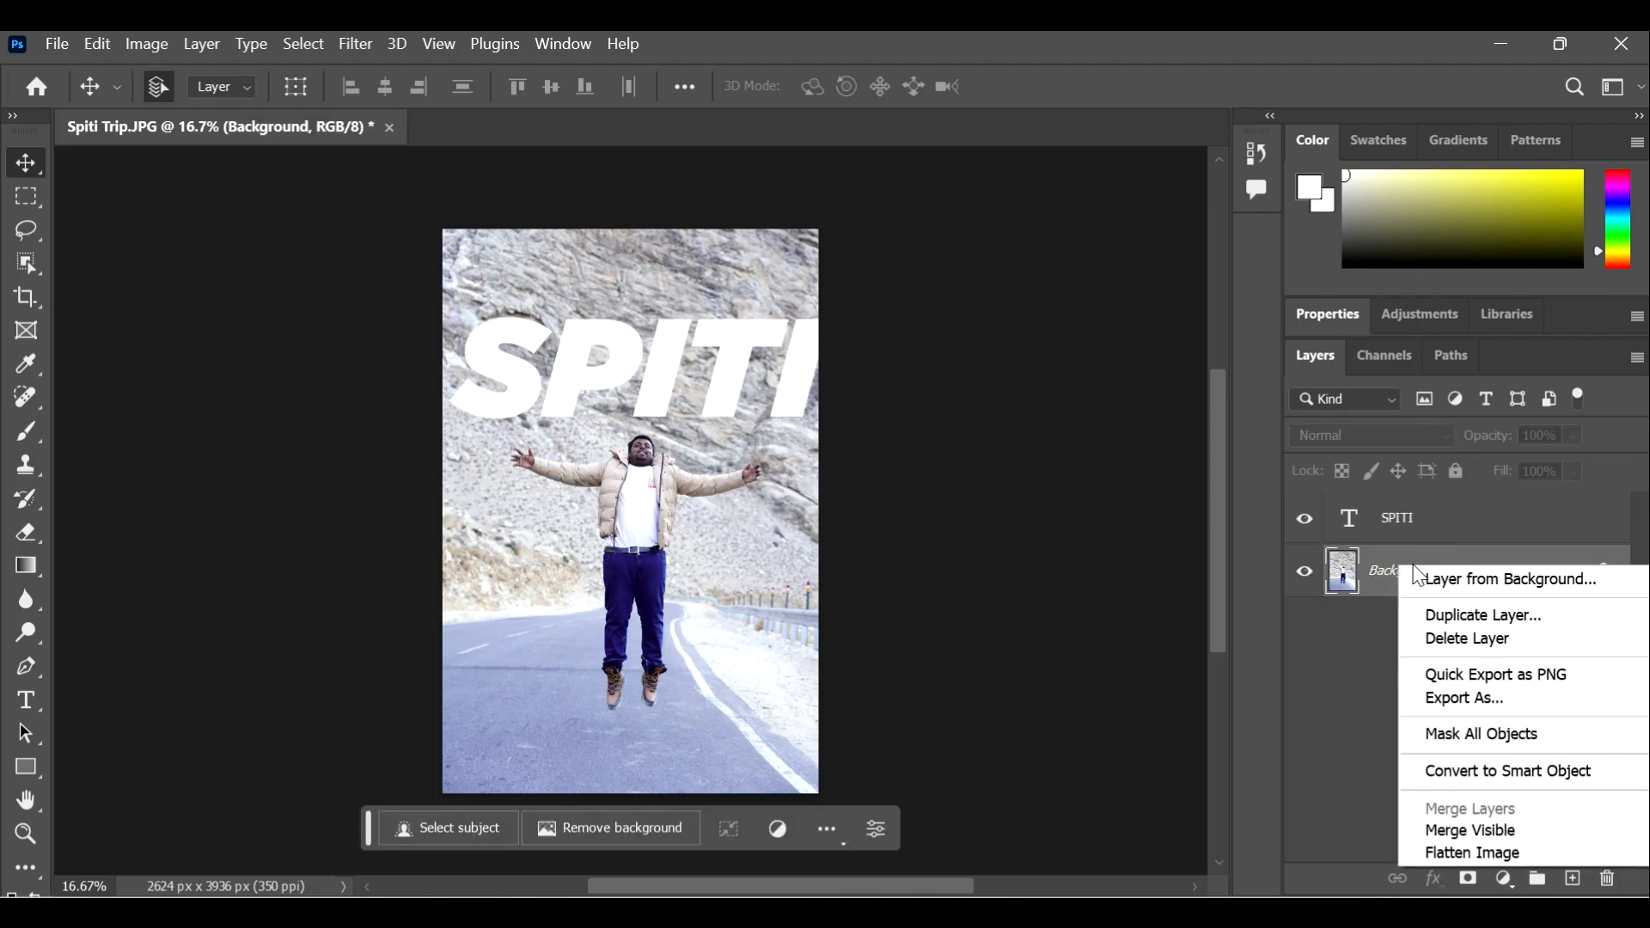
{"action": "left_click", "coordinate": [1494, 616]}
{"action": "left_click", "coordinate": [1571, 455]}
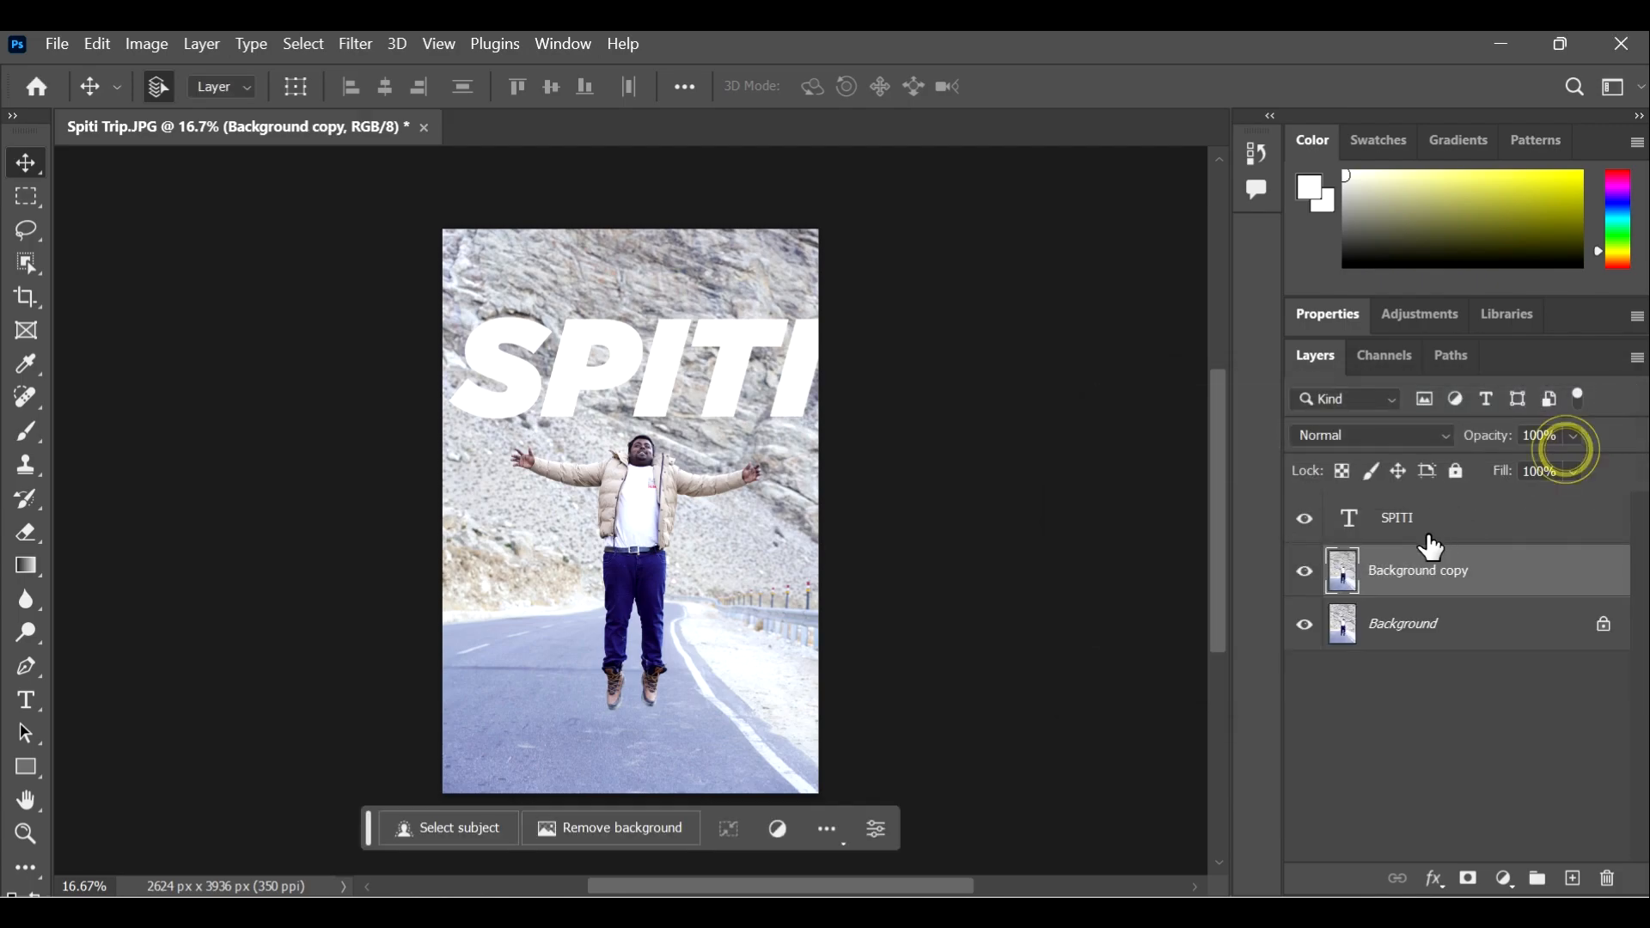
{"action": "left_click_drag", "start_coordinate": [1411, 519], "coordinate": [1431, 582]}
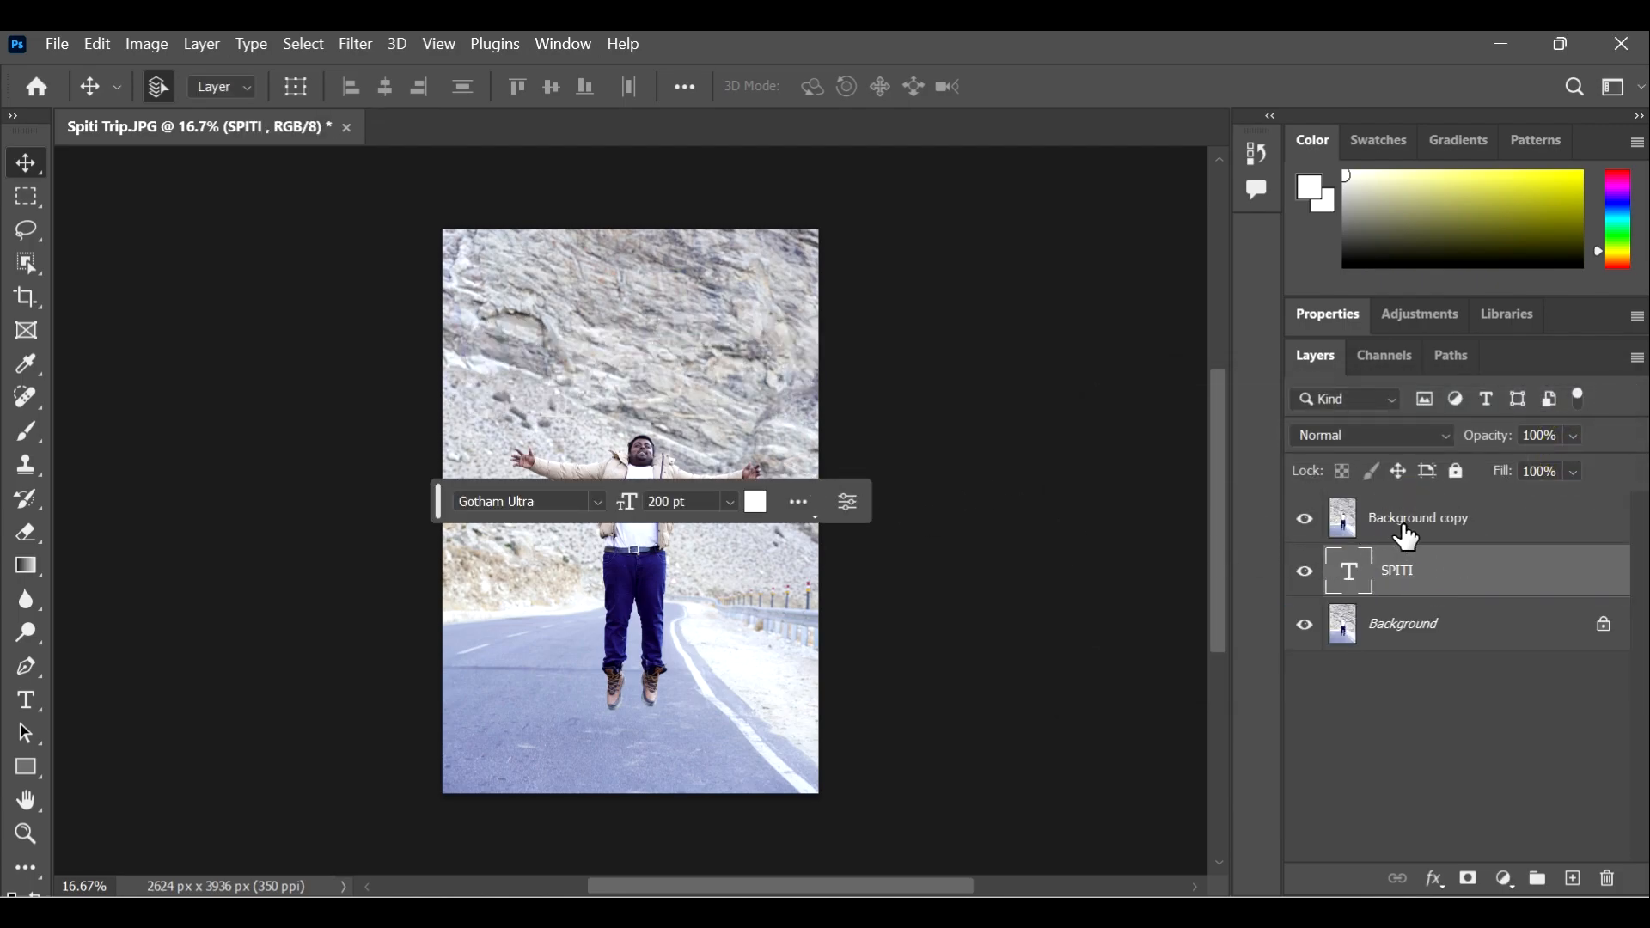
Step: Mask the Background copy to its automatically selected subject with Reveal Selection, and lower the SPITI text behind the man's head
{"action": "left_click", "coordinate": [1429, 530]}
{"action": "left_click", "coordinate": [435, 829]}
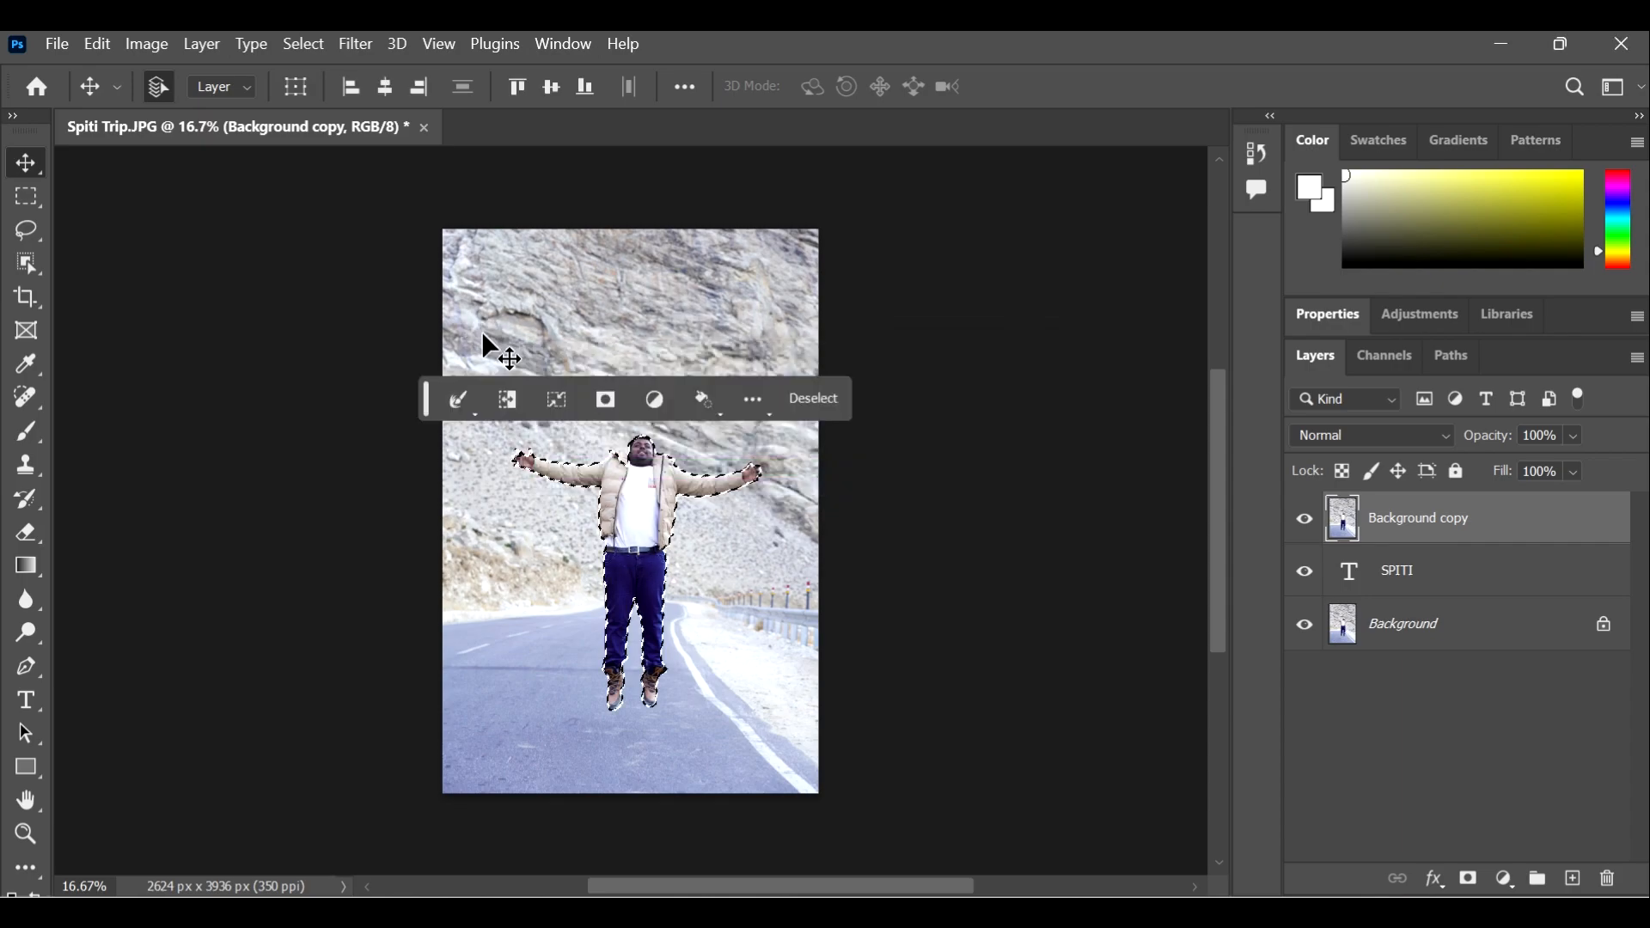
{"action": "left_click", "coordinate": [203, 44]}
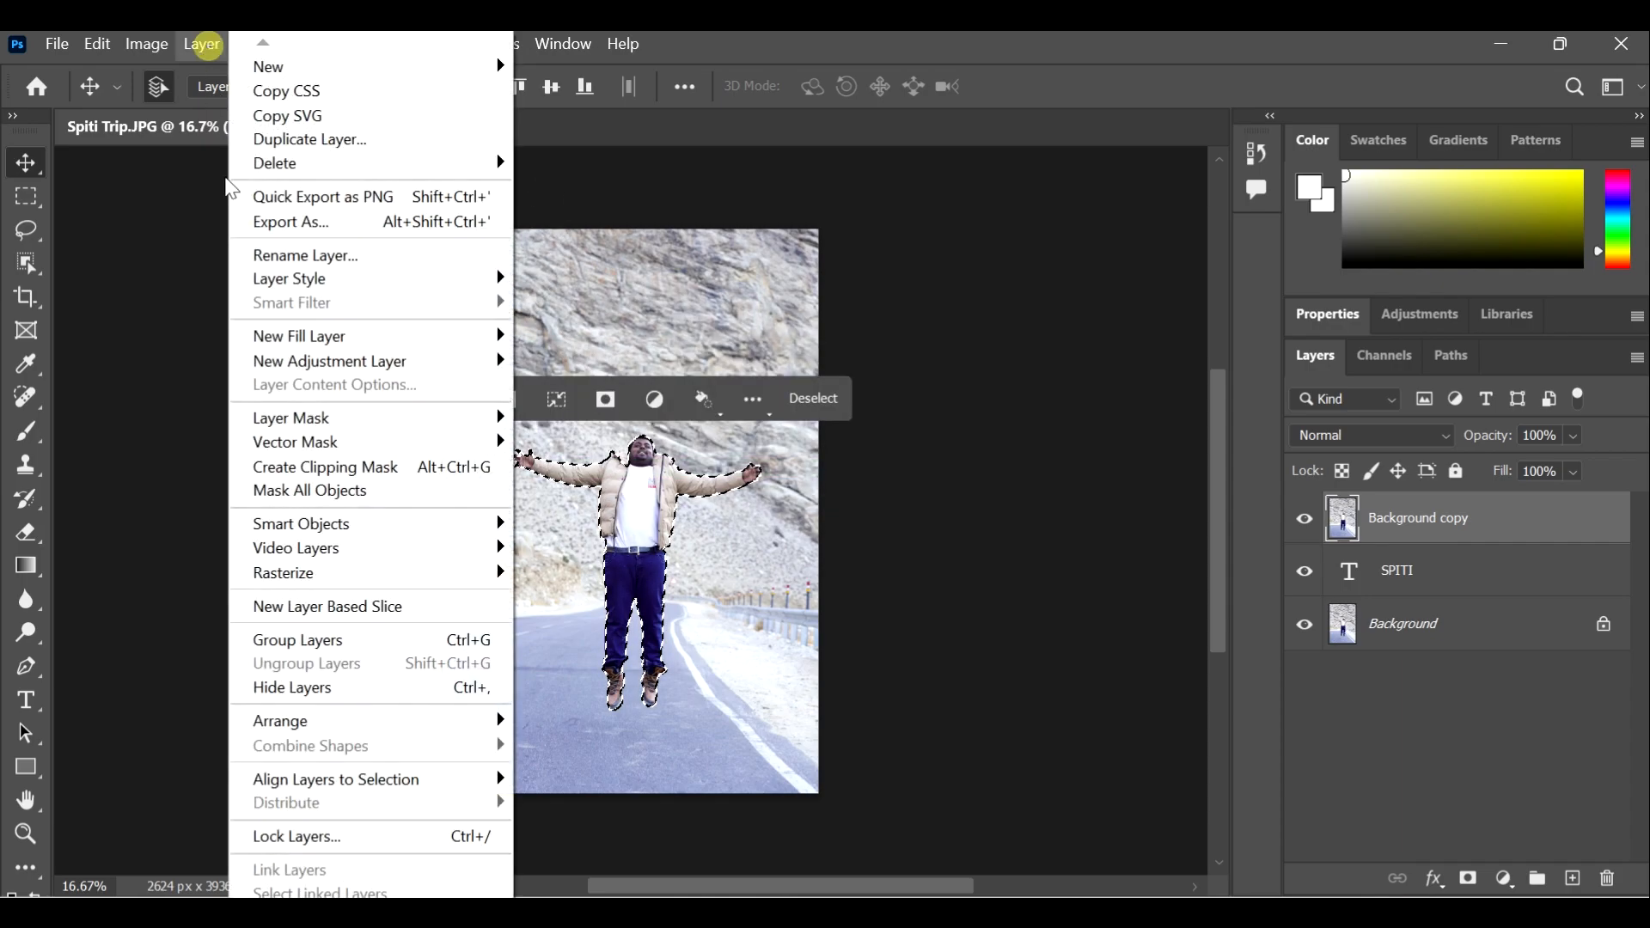
{"action": "mouse_move", "coordinate": [404, 419]}
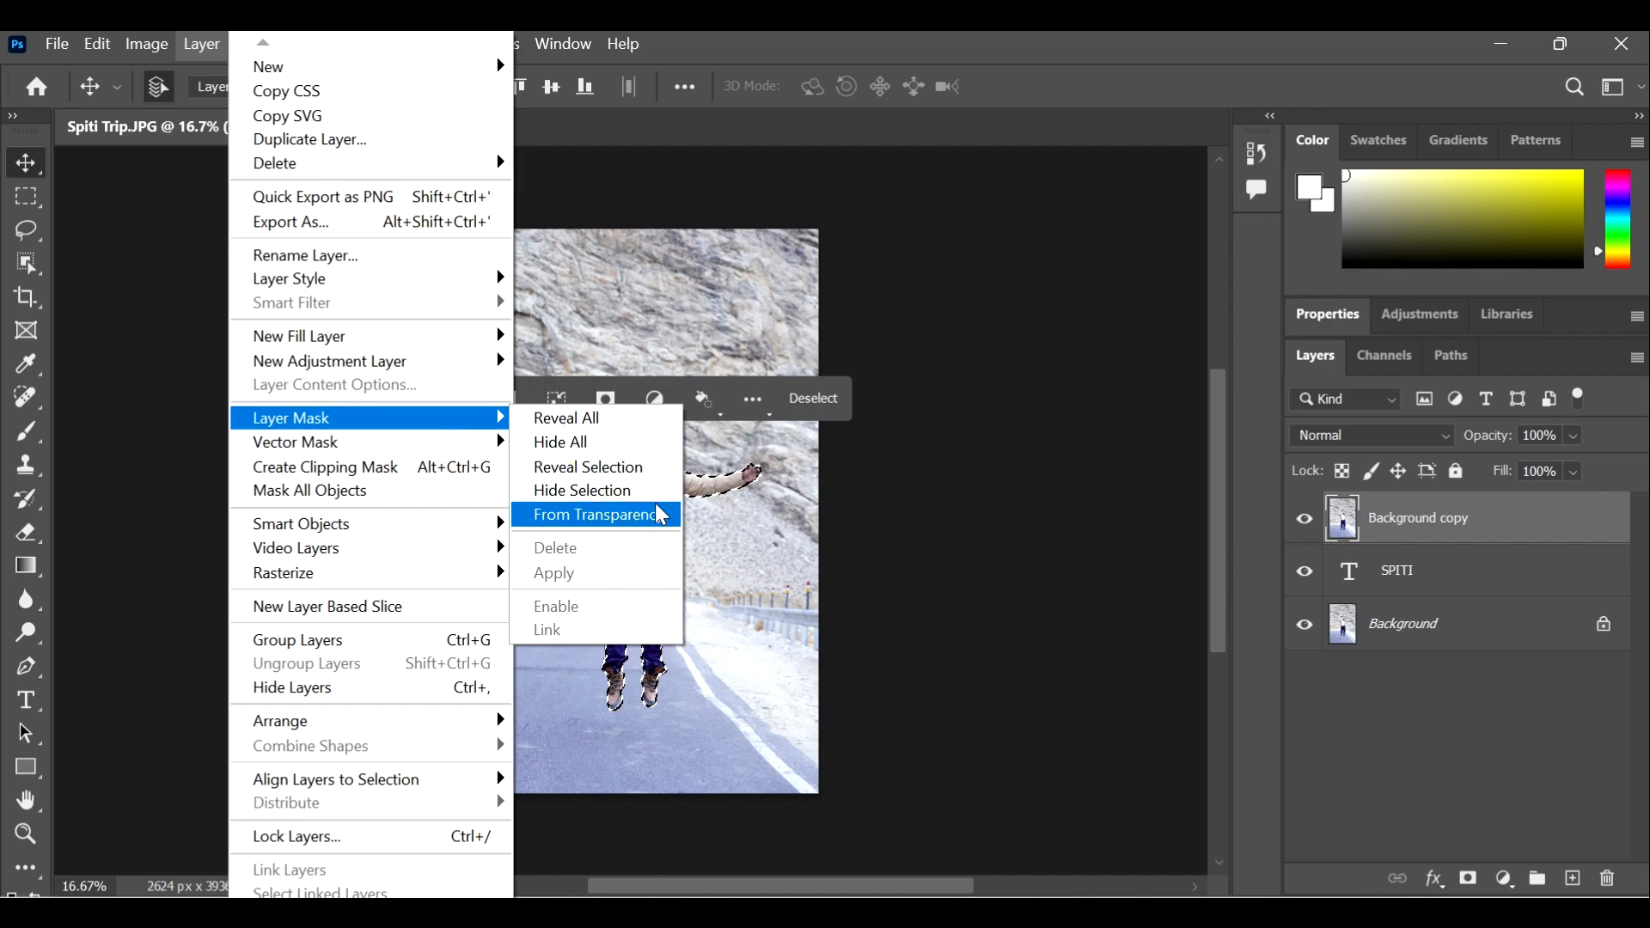
{"action": "left_click", "coordinate": [656, 467]}
{"action": "left_click_drag", "start_coordinate": [734, 343], "coordinate": [733, 416]}
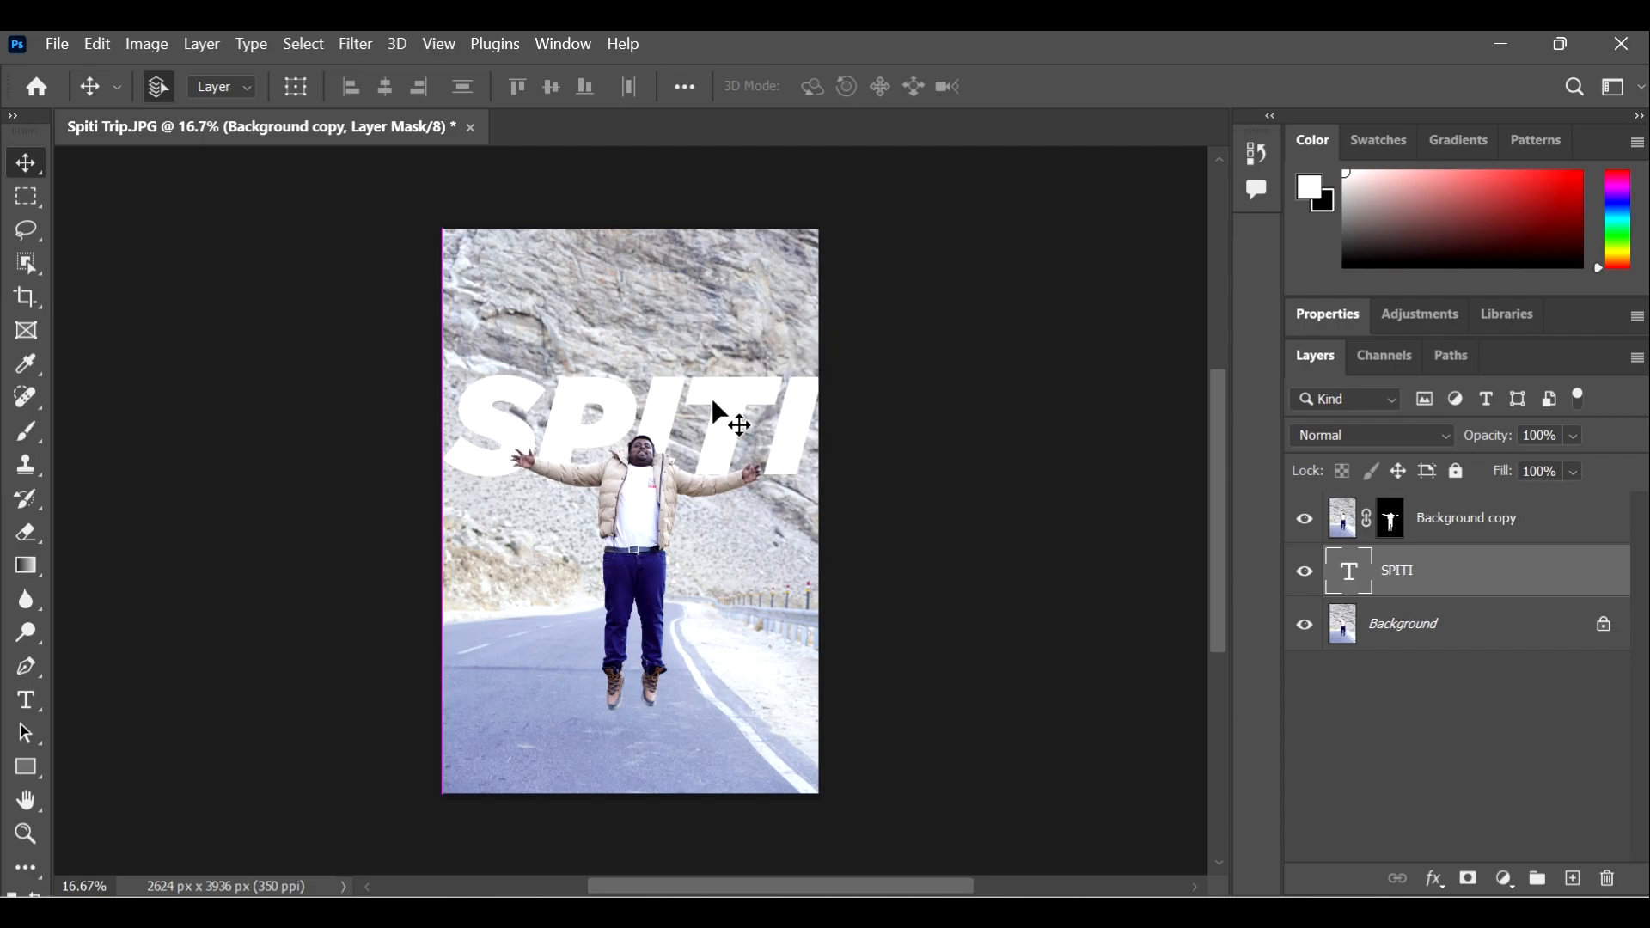
Step: Add the text VALLEY at 48 pt and place it beneath the right end of SPITI, inside the photo's edge
{"action": "left_click", "coordinate": [33, 697]}
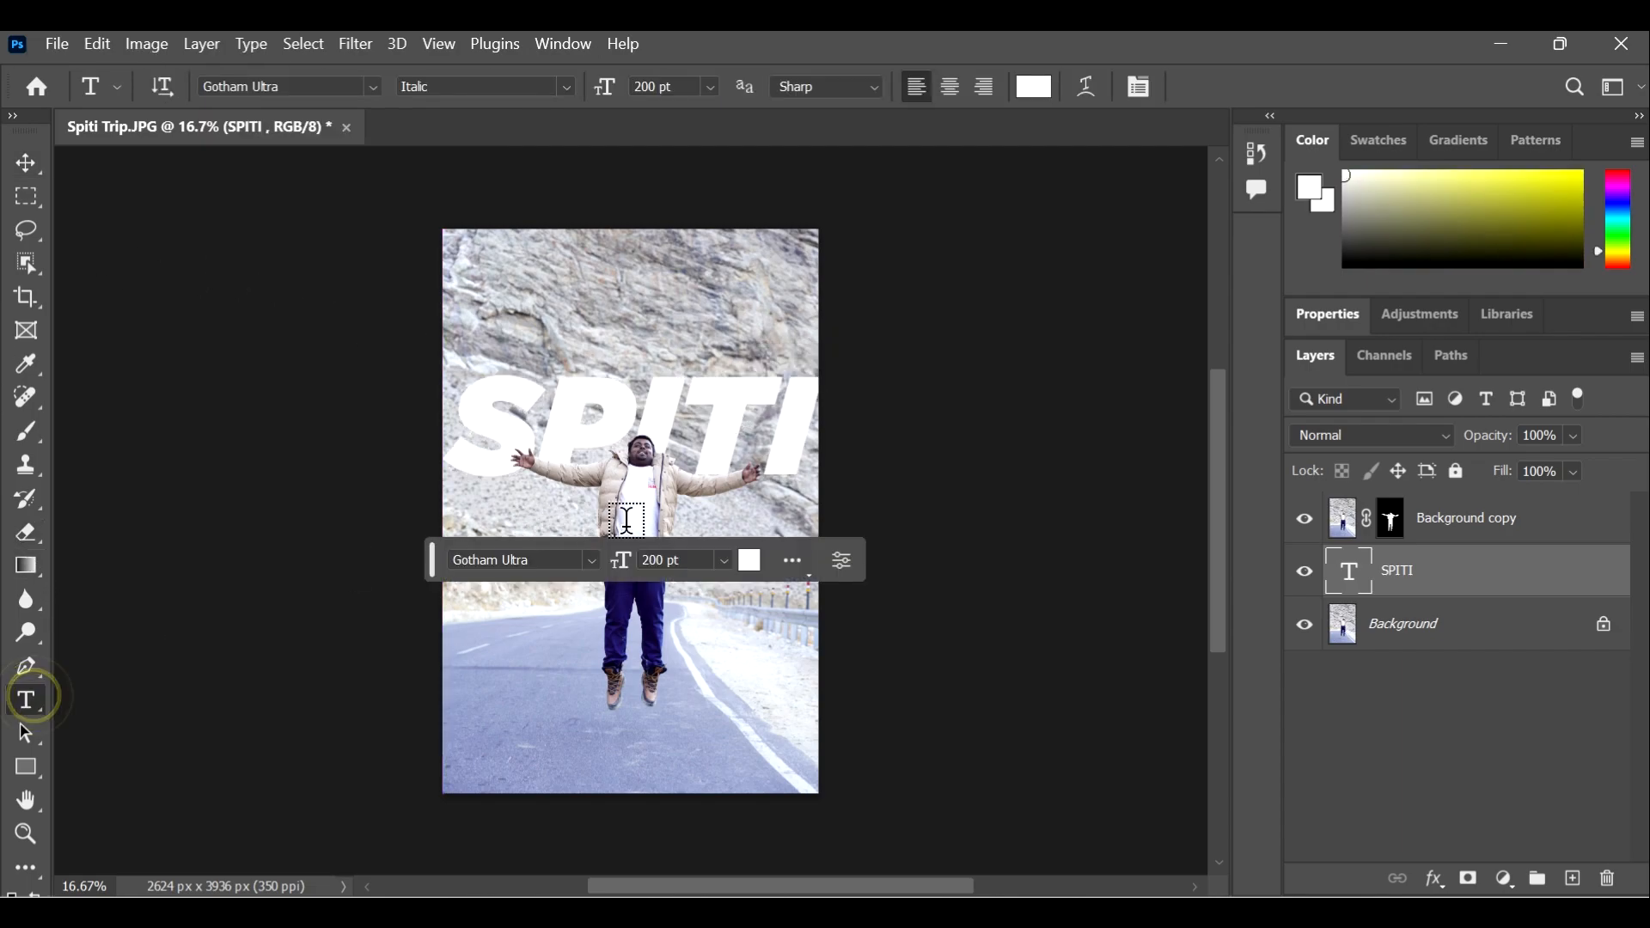
{"action": "left_click", "coordinate": [700, 517]}
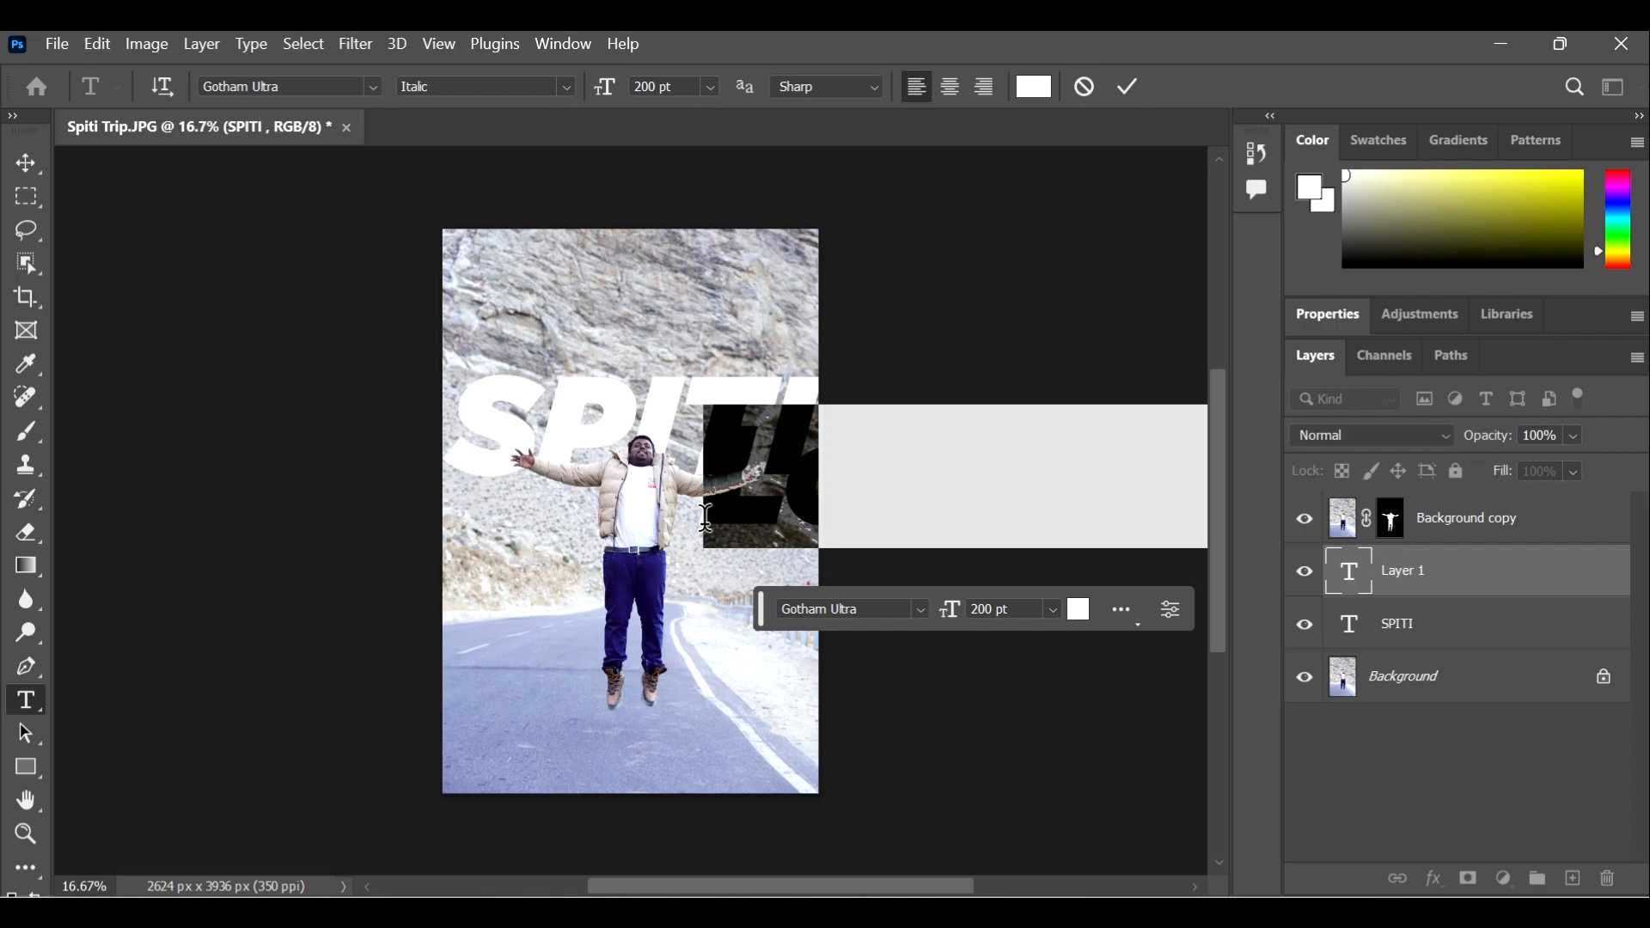
{"action": "type", "text": "VALLEY"}
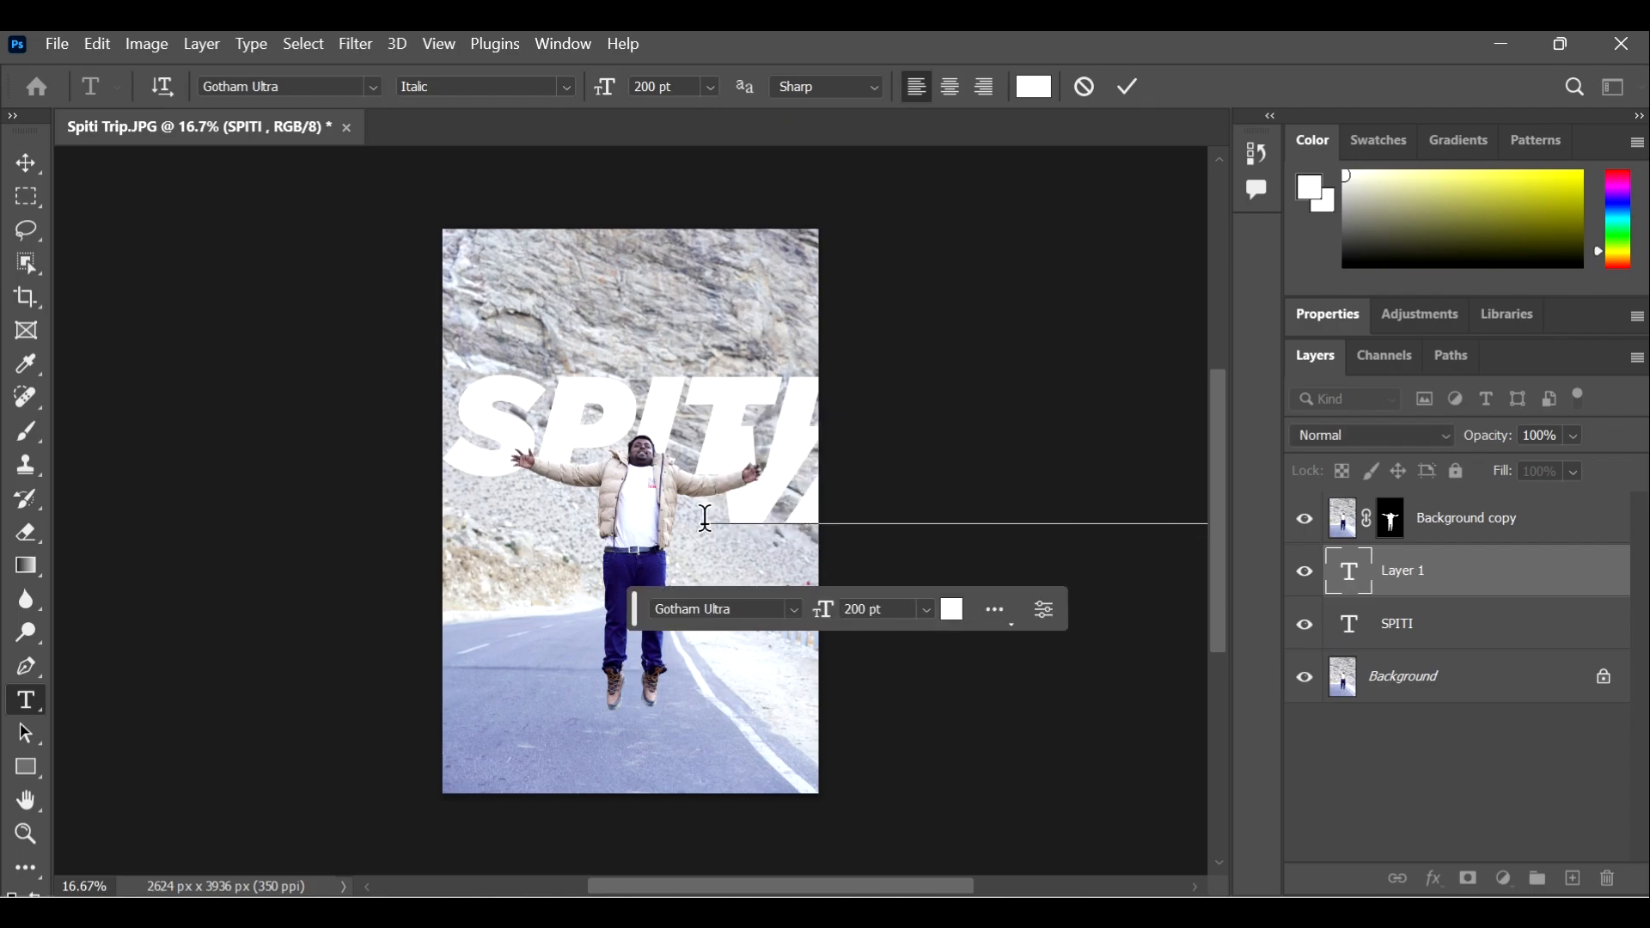
{"action": "key", "text": "ctrl+a"}
{"action": "left_click", "coordinate": [1049, 610]}
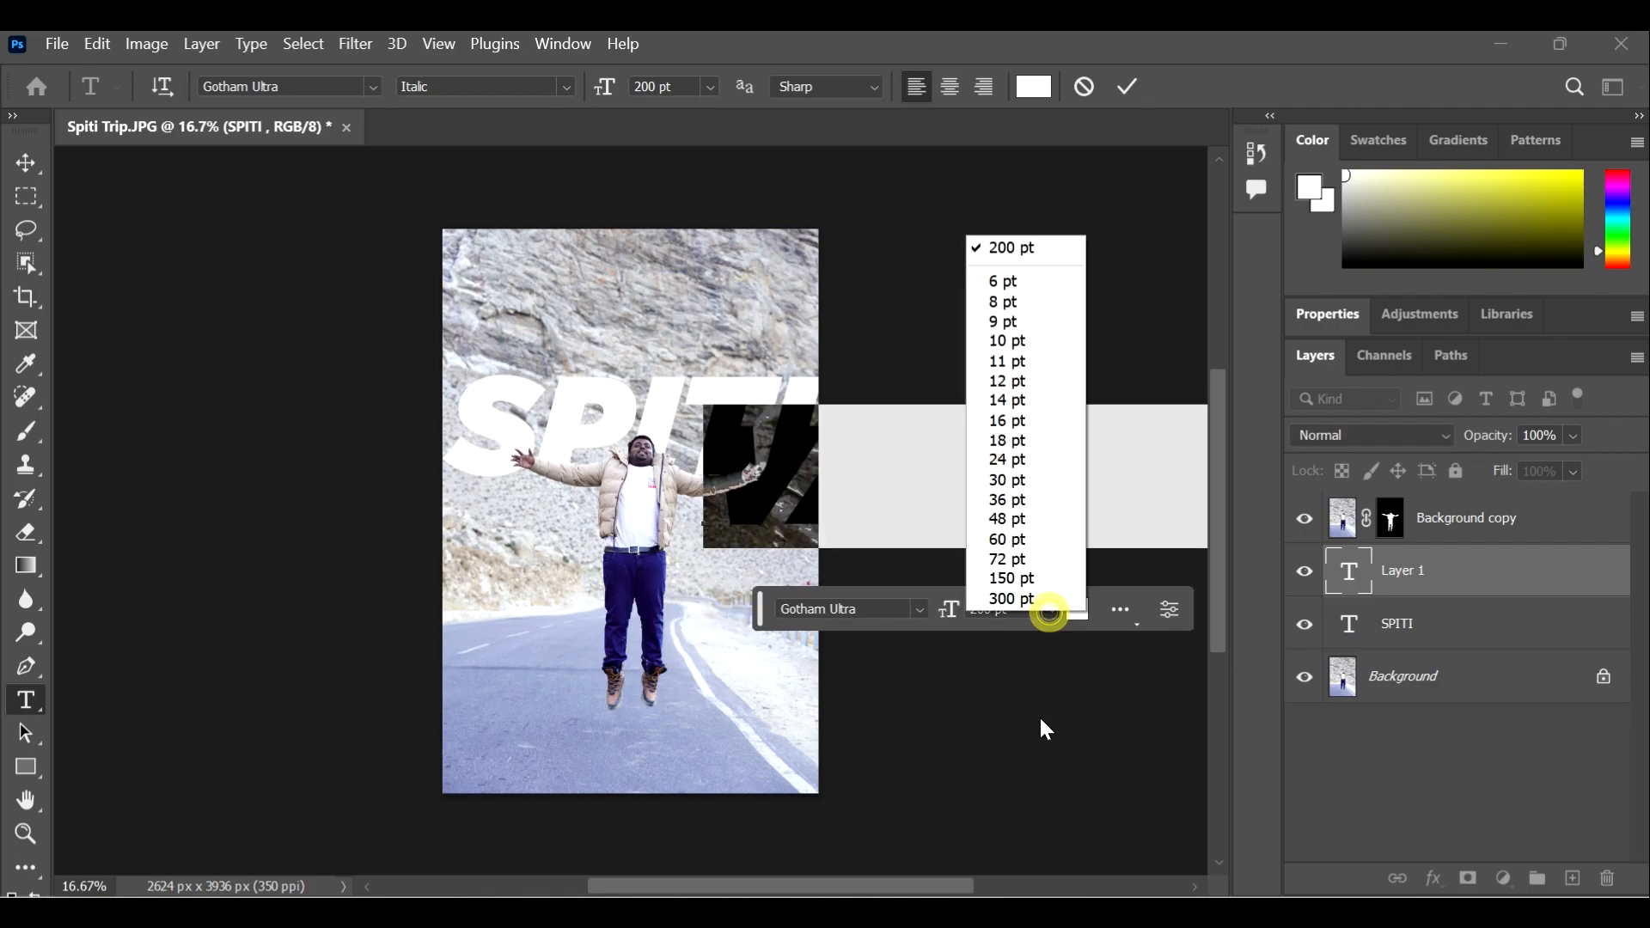
{"action": "left_click", "coordinate": [1029, 526]}
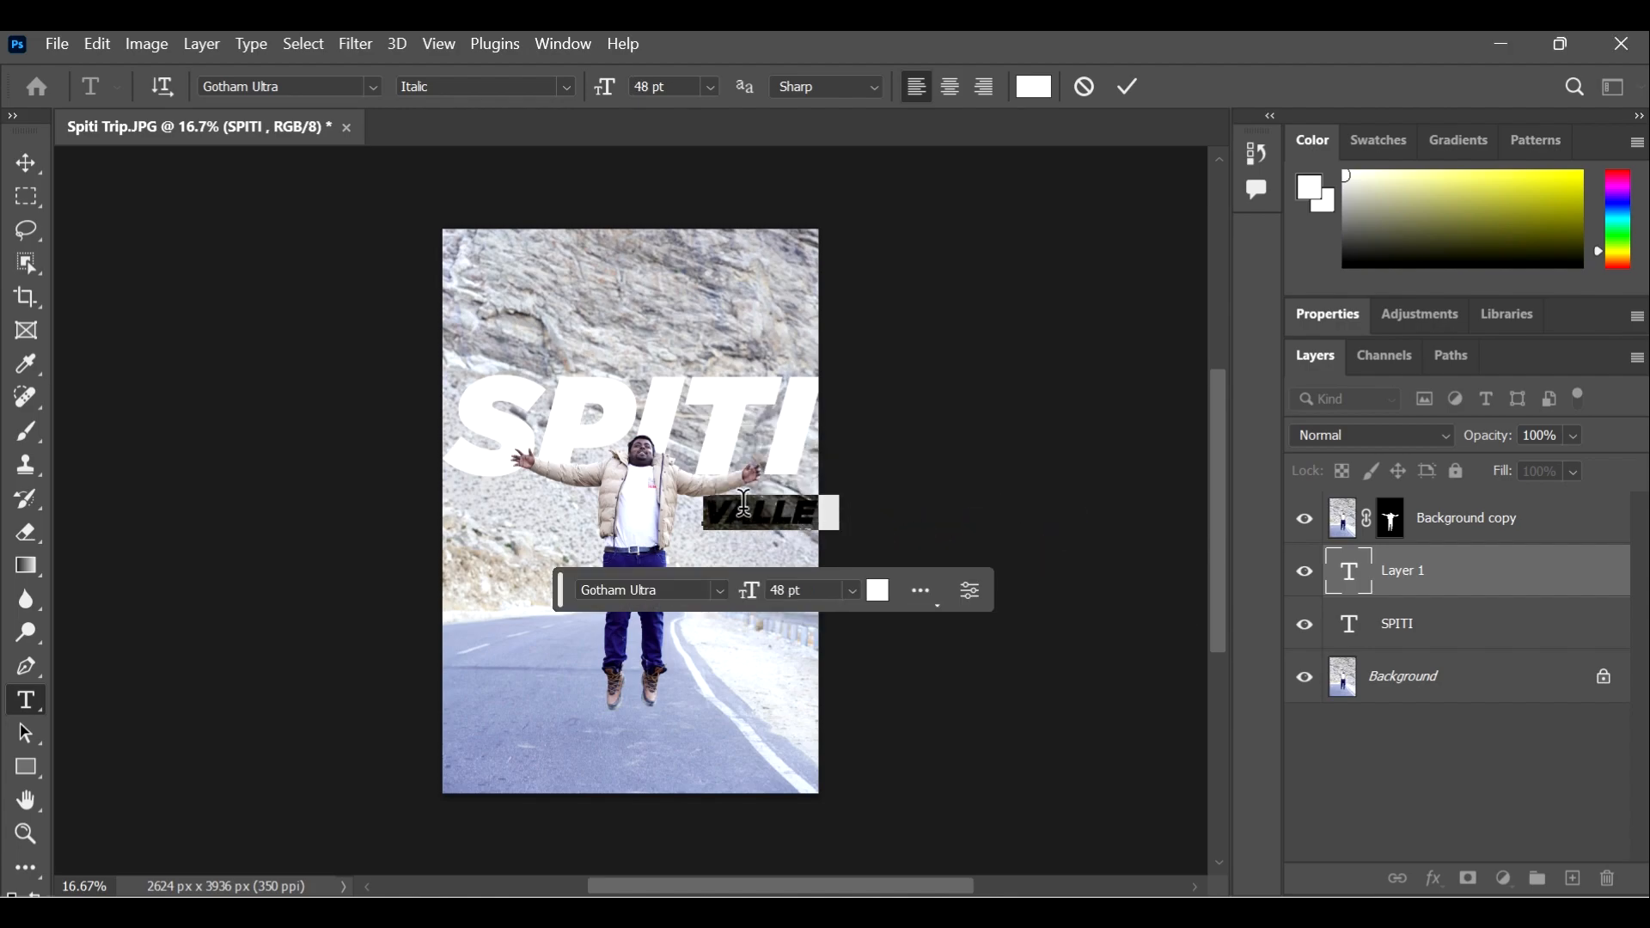
{"action": "left_click", "coordinate": [25, 162]}
{"action": "mouse_move", "coordinate": [775, 513]}
{"action": "left_mouse_down"}
{"action": "mouse_move", "coordinate": [756, 536]}
{"action": "mouse_move", "coordinate": [748, 515]}
{"action": "mouse_move", "coordinate": [770, 510]}
{"action": "left_mouse_up"}
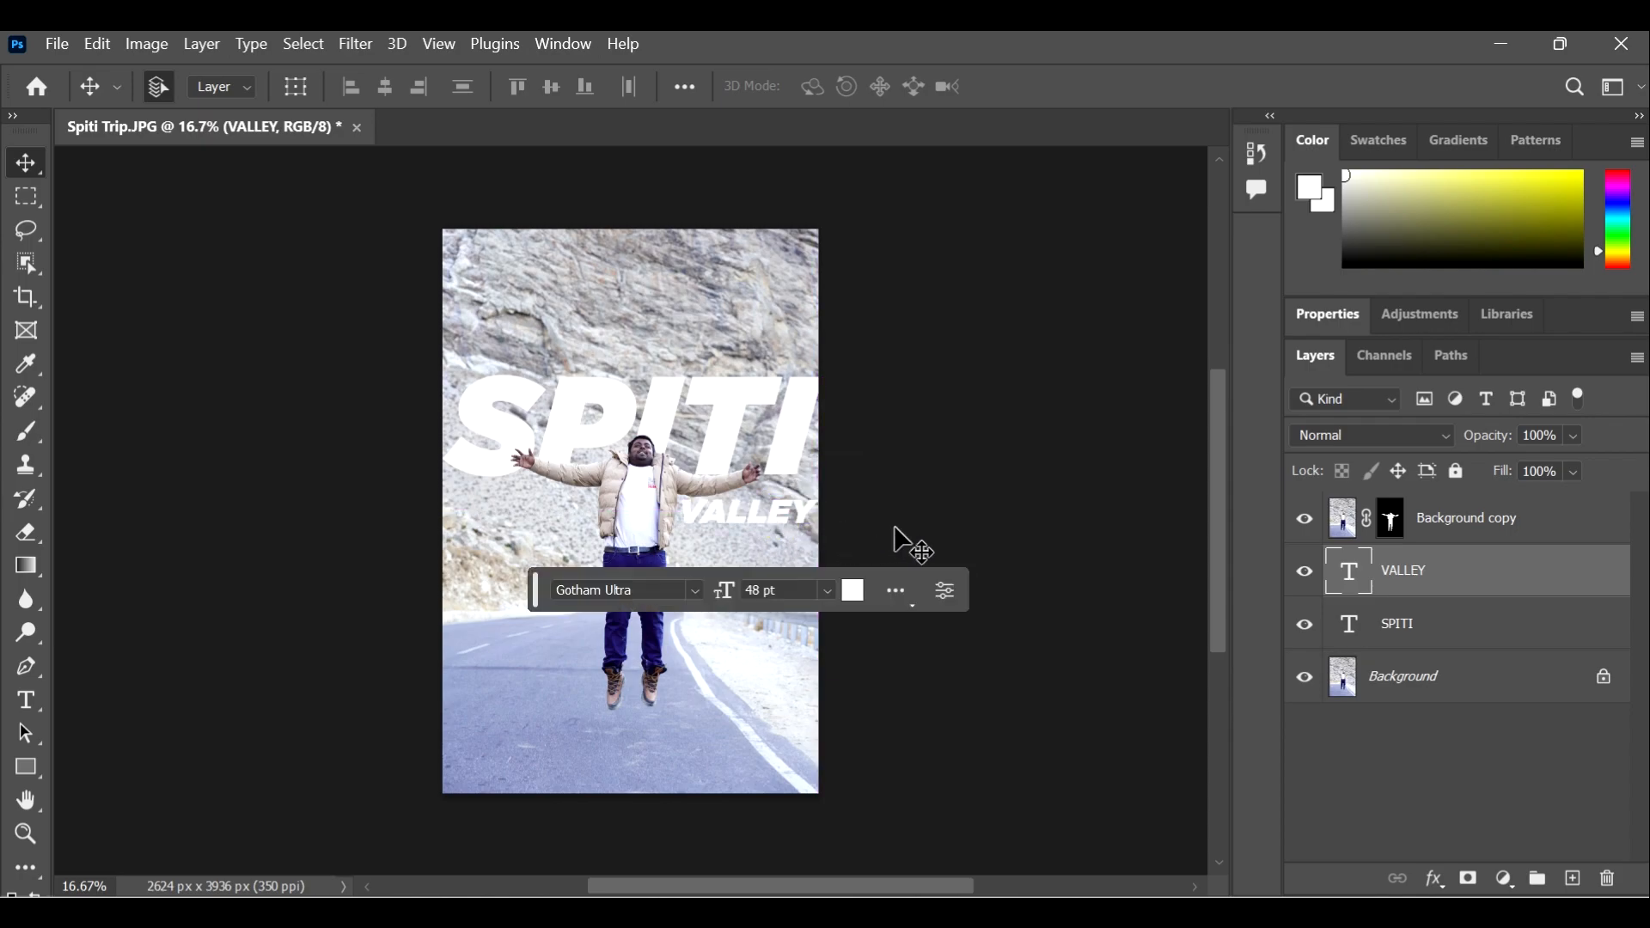
Step: Raise the SPITI text slightly behind the man and leave text editing
{"action": "left_click_drag", "start_coordinate": [693, 397], "coordinate": [700, 383]}
{"action": "double_click", "coordinate": [696, 383]}
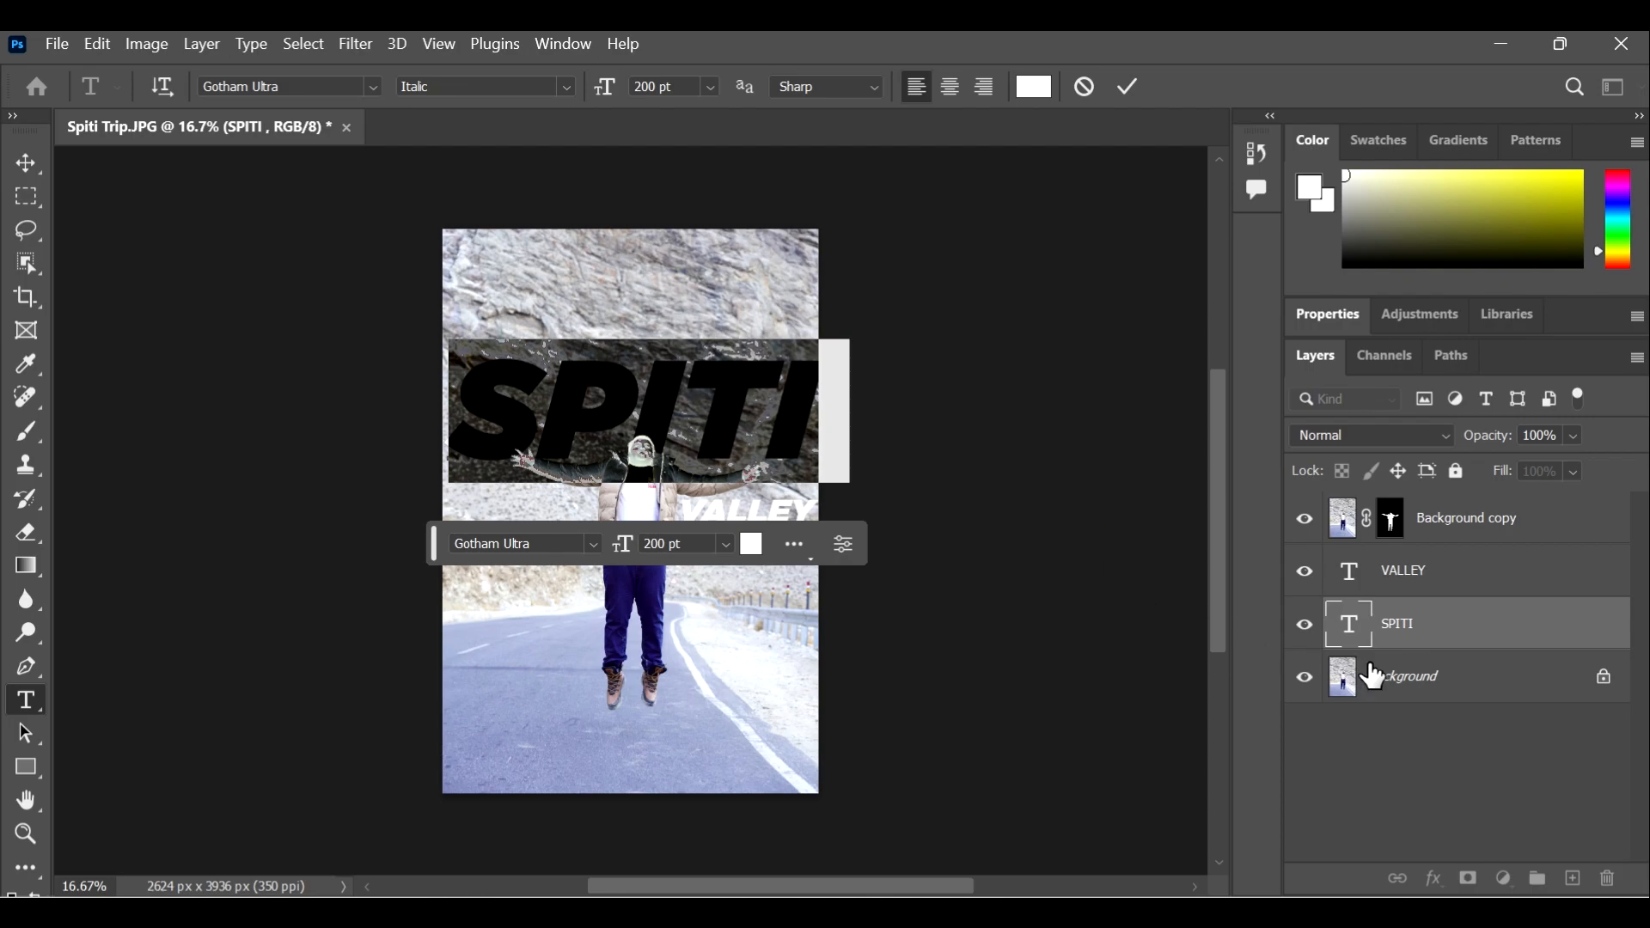
{"action": "left_click", "coordinate": [1442, 636]}
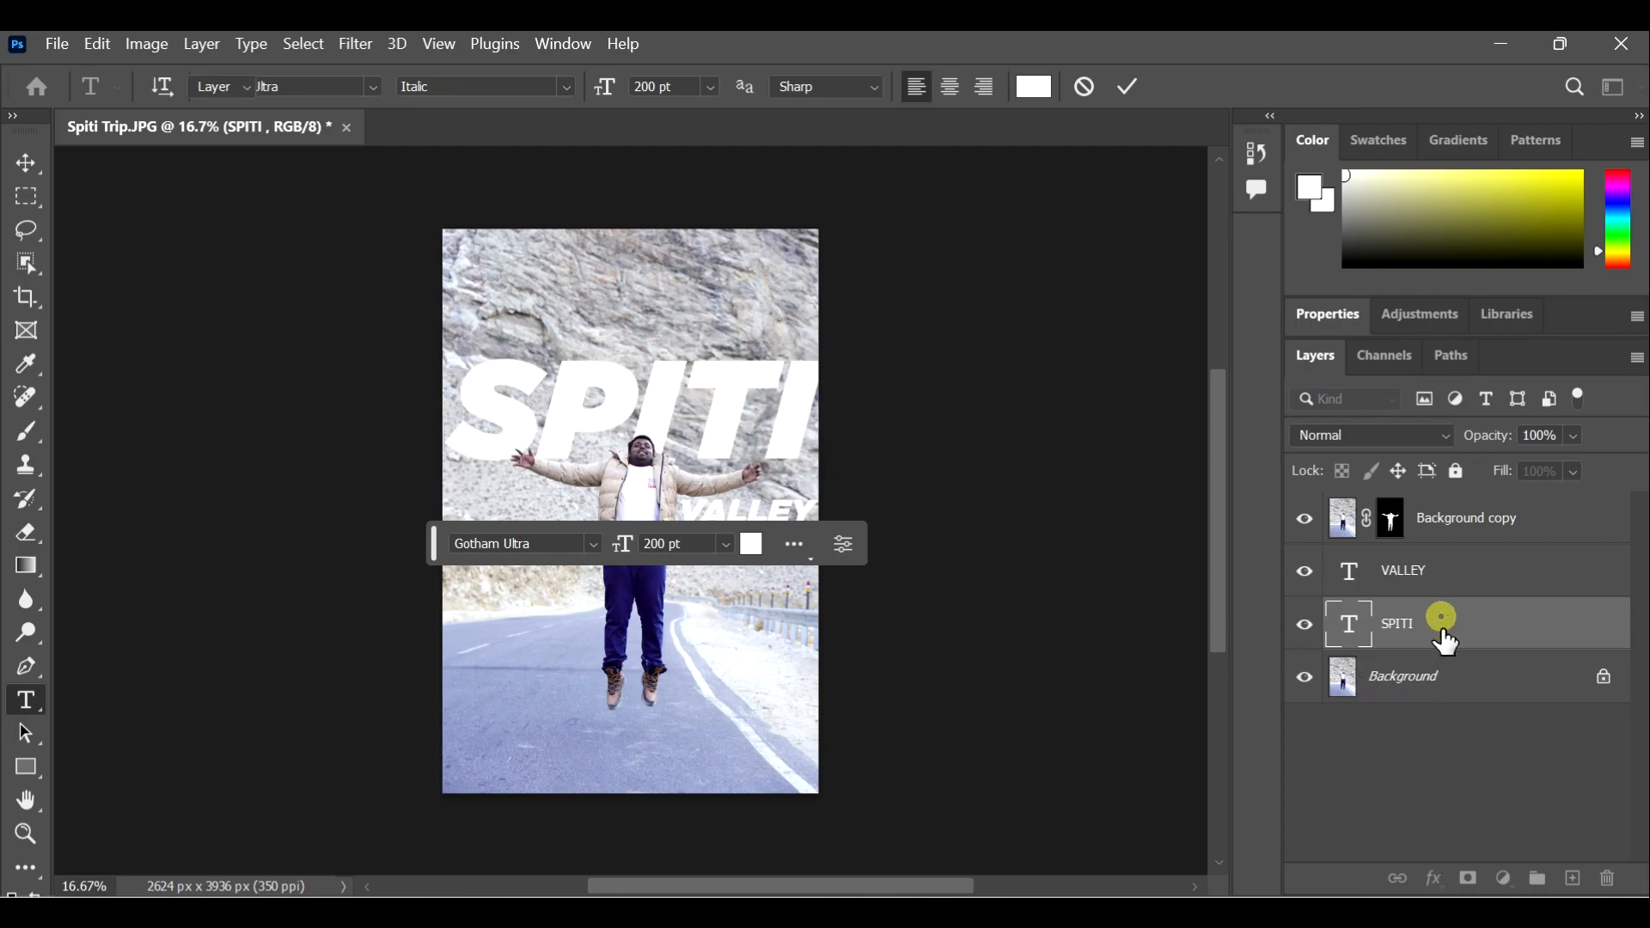
{"action": "left_click", "coordinate": [1453, 808]}
Step: Give the SPITI layer a Drop Shadow with 49 px distance and 27 px size, and copy the effect to the VALLEY layer
{"action": "left_click", "coordinate": [1447, 619]}
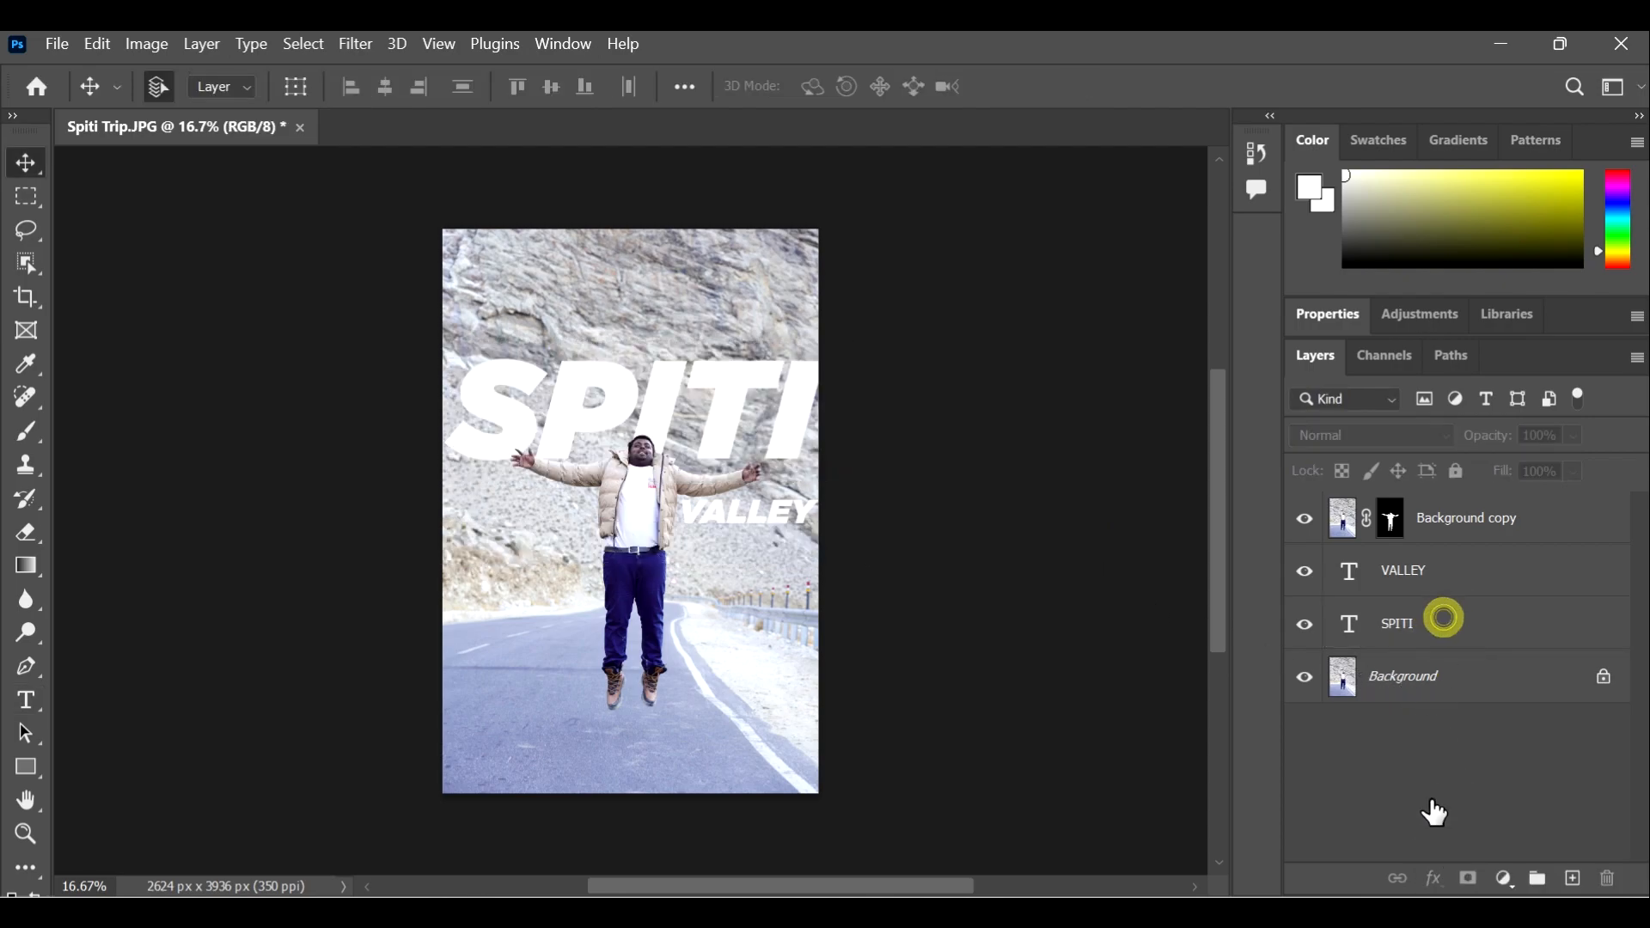
{"action": "left_click", "coordinate": [1442, 886]}
{"action": "left_click", "coordinate": [1475, 866]}
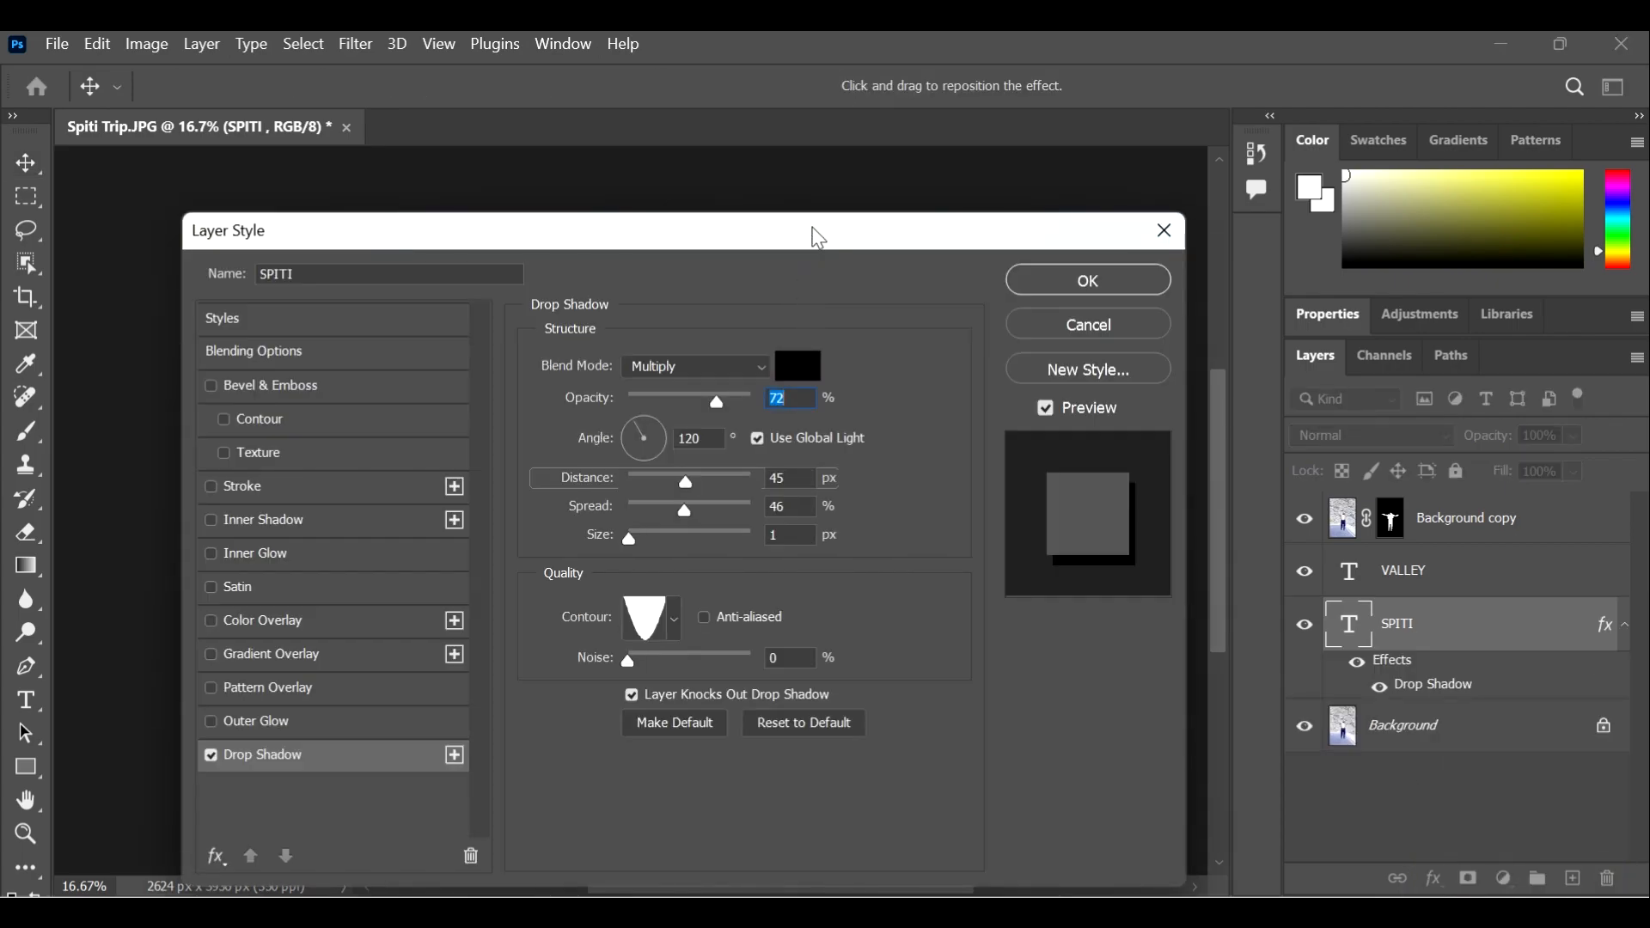
{"action": "left_click_drag", "start_coordinate": [808, 238], "coordinate": [785, 590]}
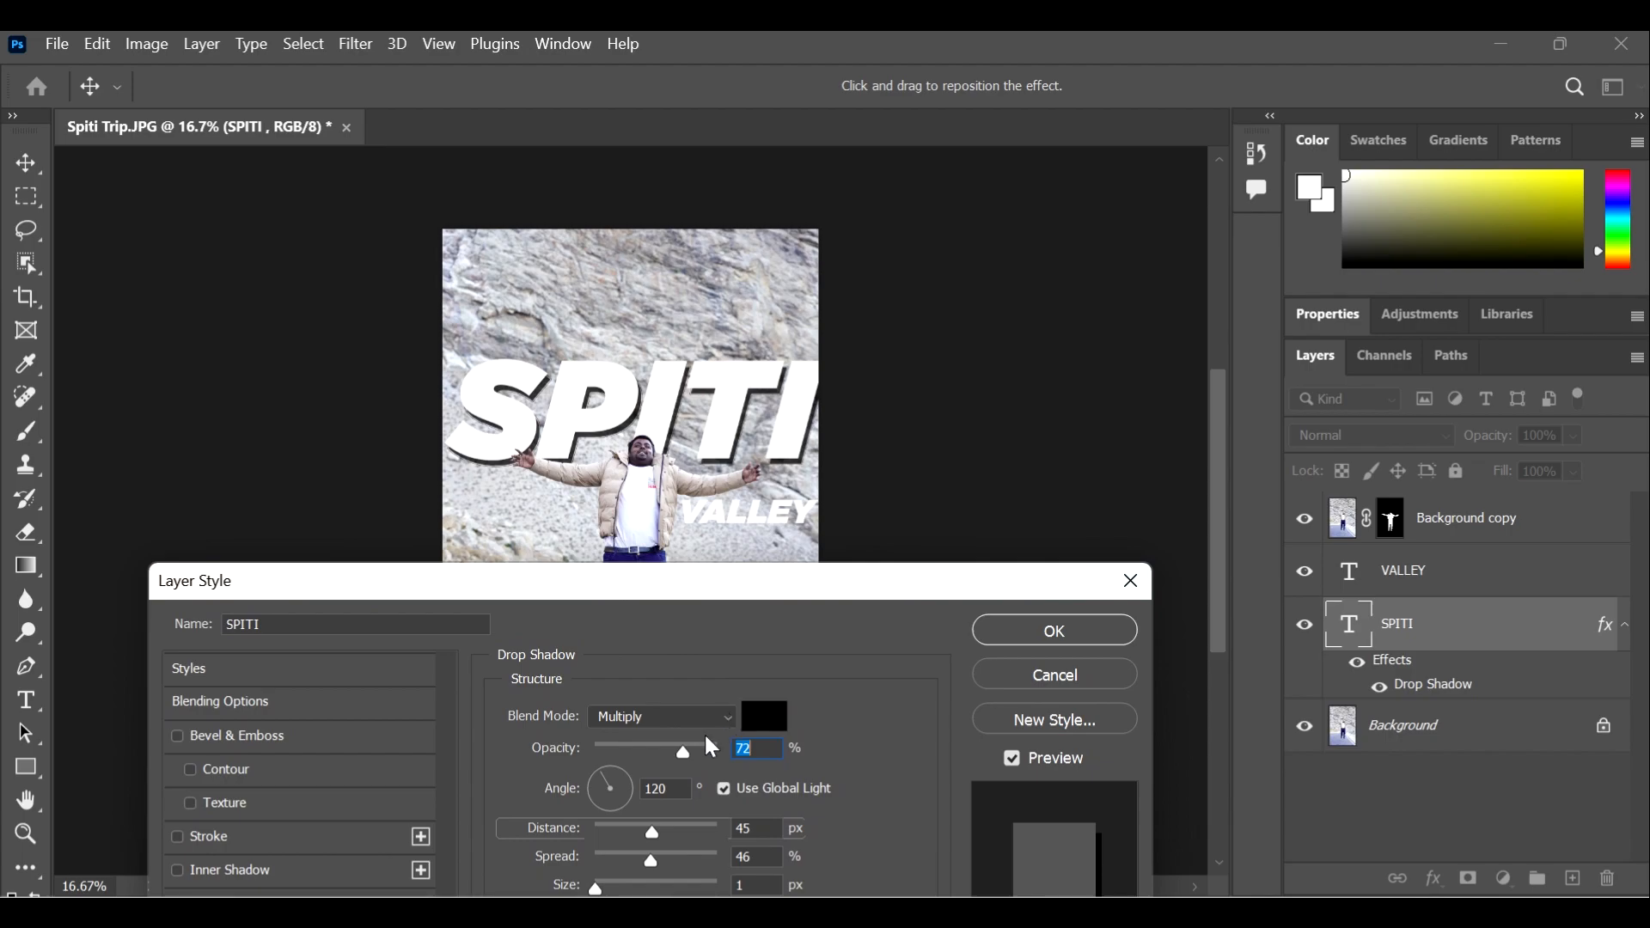
{"action": "left_click_drag", "start_coordinate": [599, 891], "coordinate": [615, 894]}
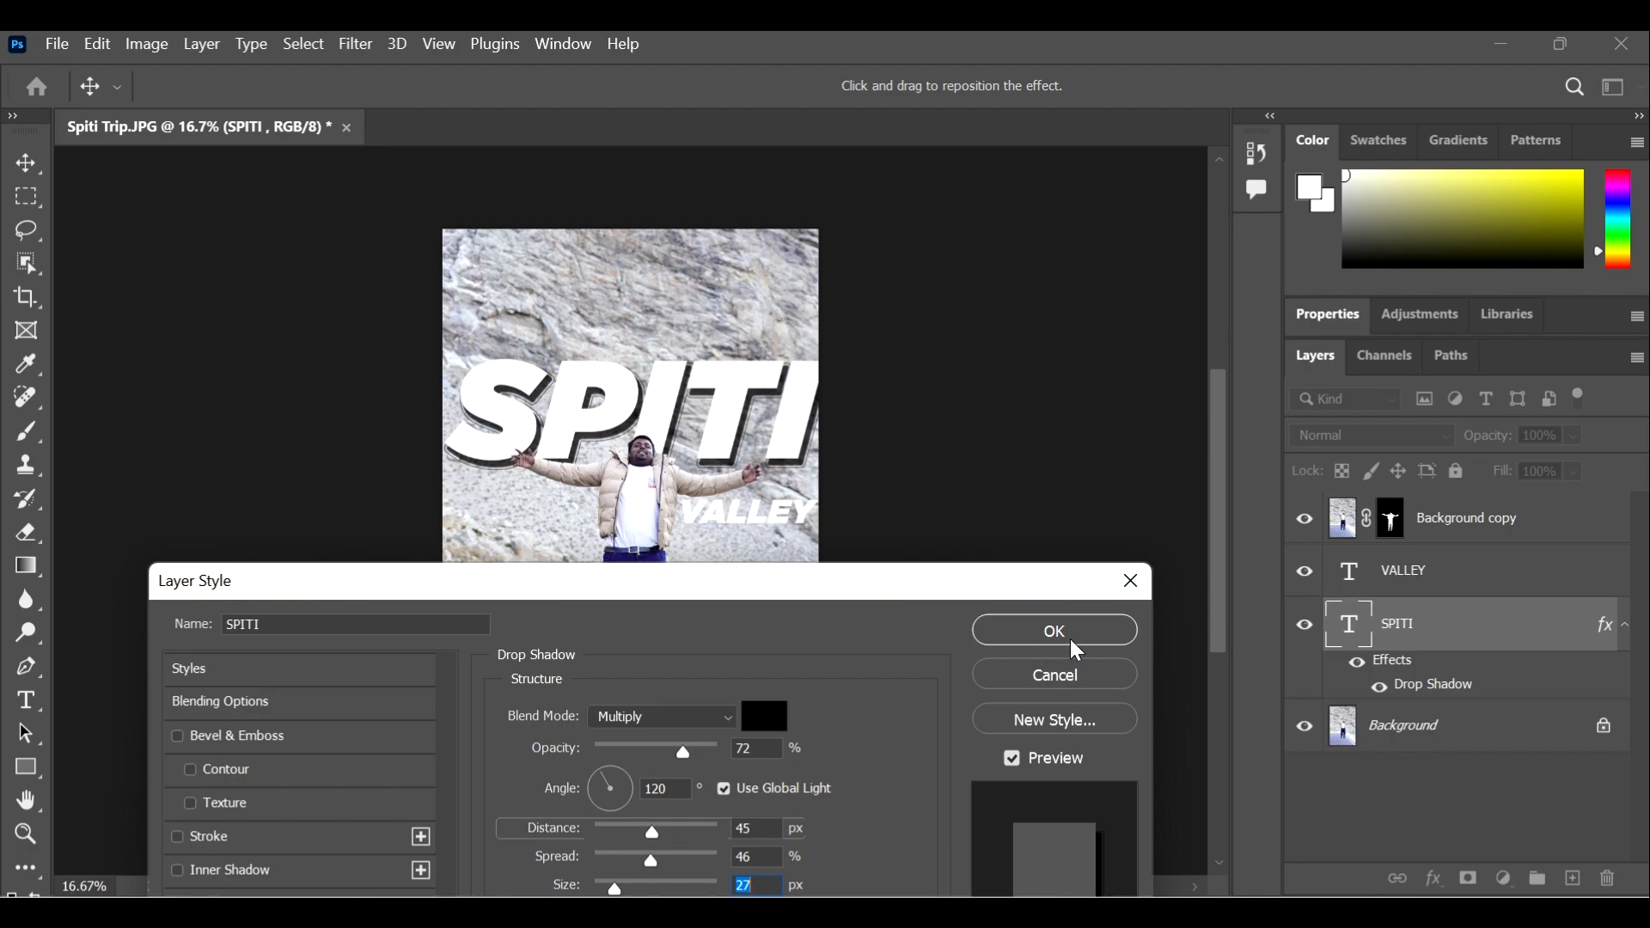
{"action": "left_click", "coordinate": [657, 829]}
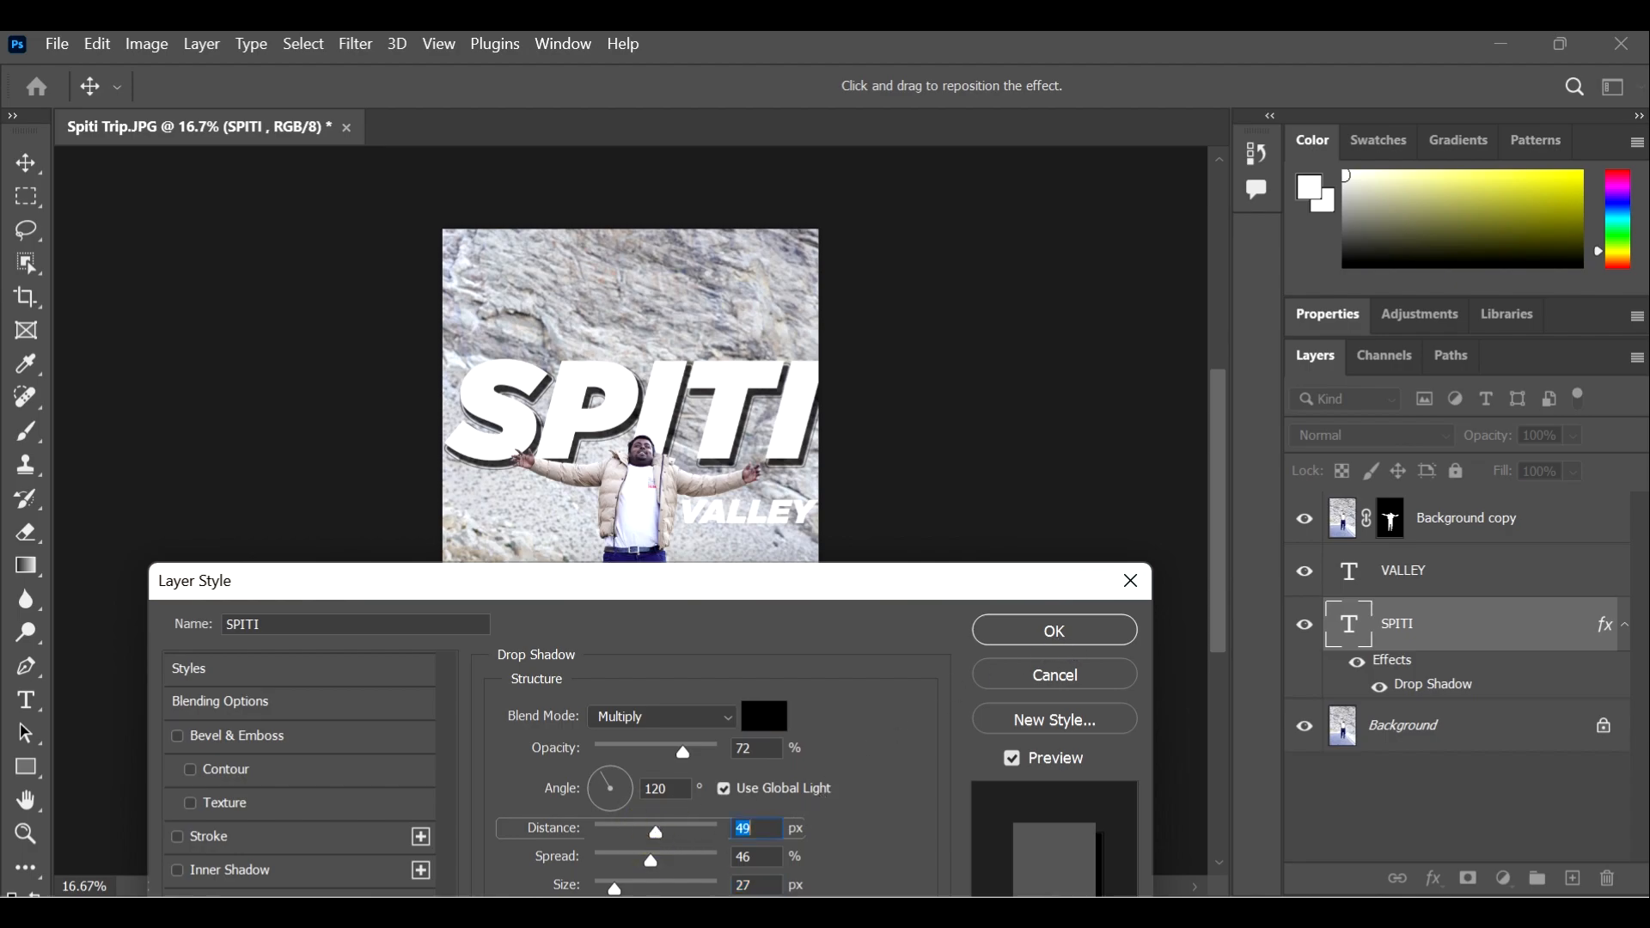
{"action": "left_click", "coordinate": [1037, 634]}
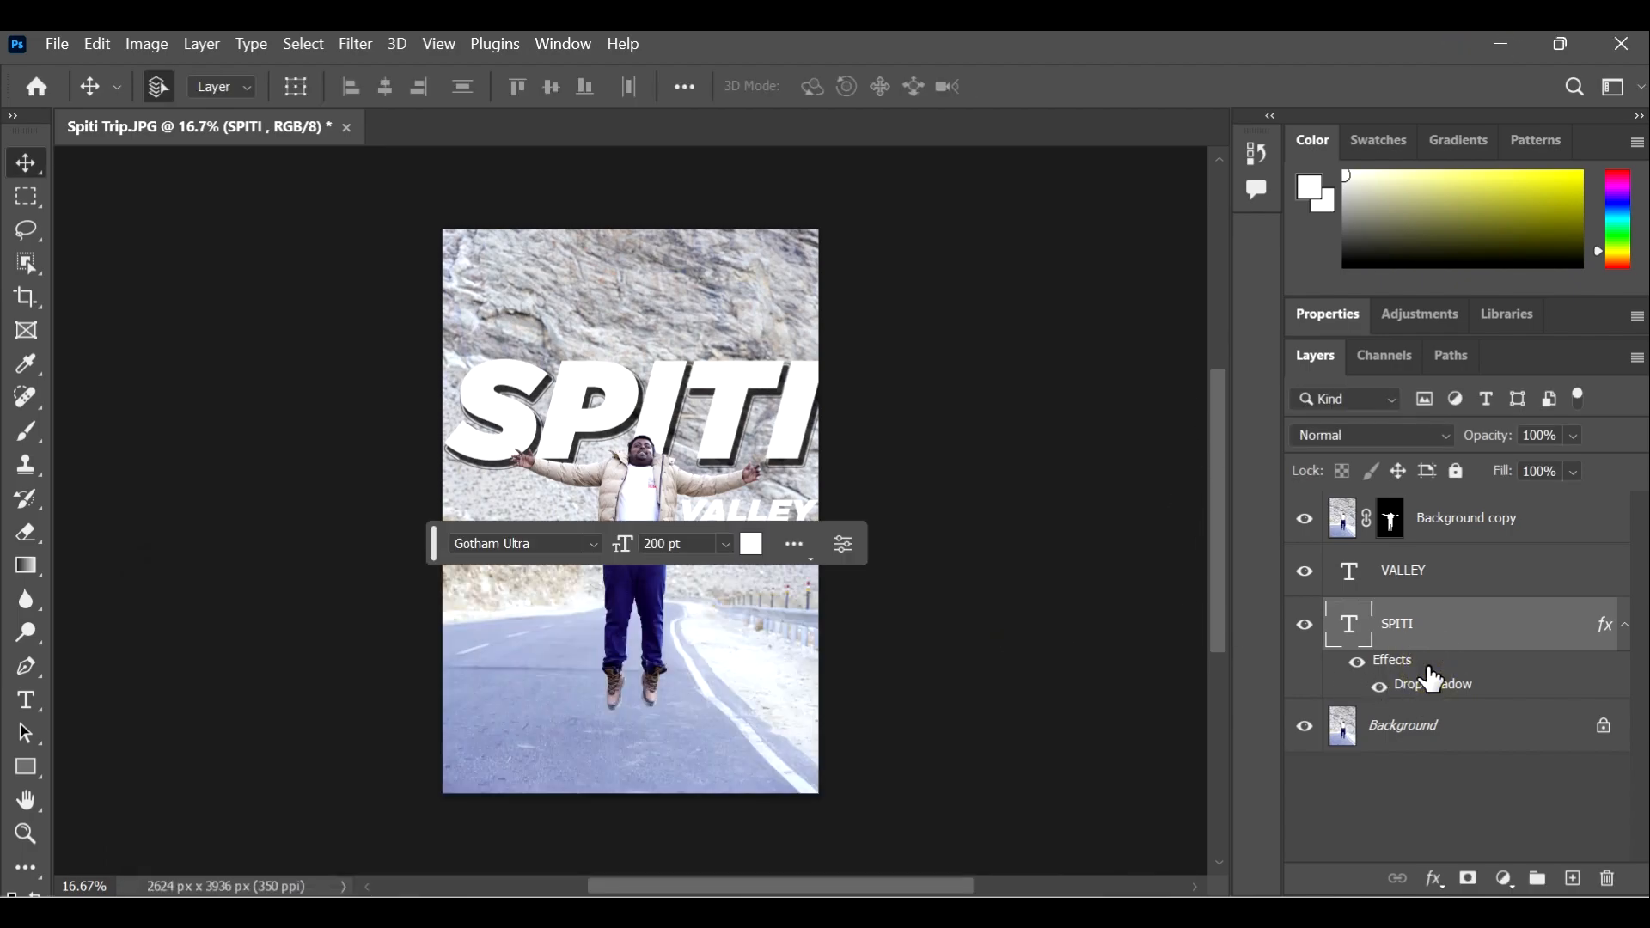
{"action": "left_click_drag", "start_coordinate": [1429, 662], "coordinate": [1453, 589]}
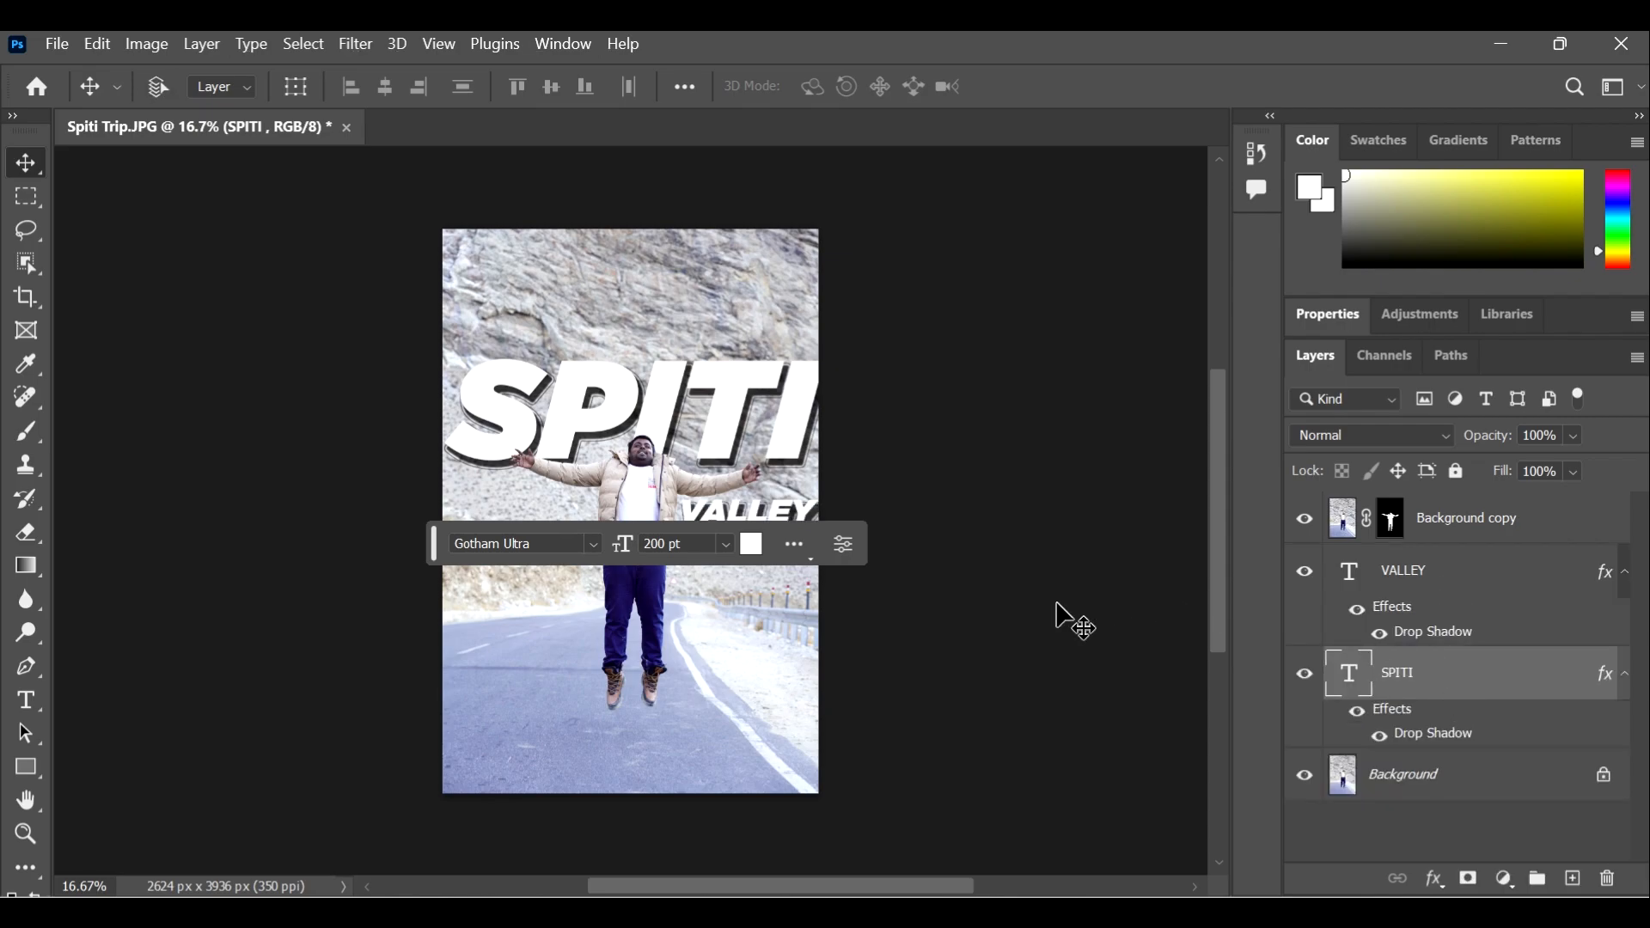
{"action": "key", "text": "super+alt"}
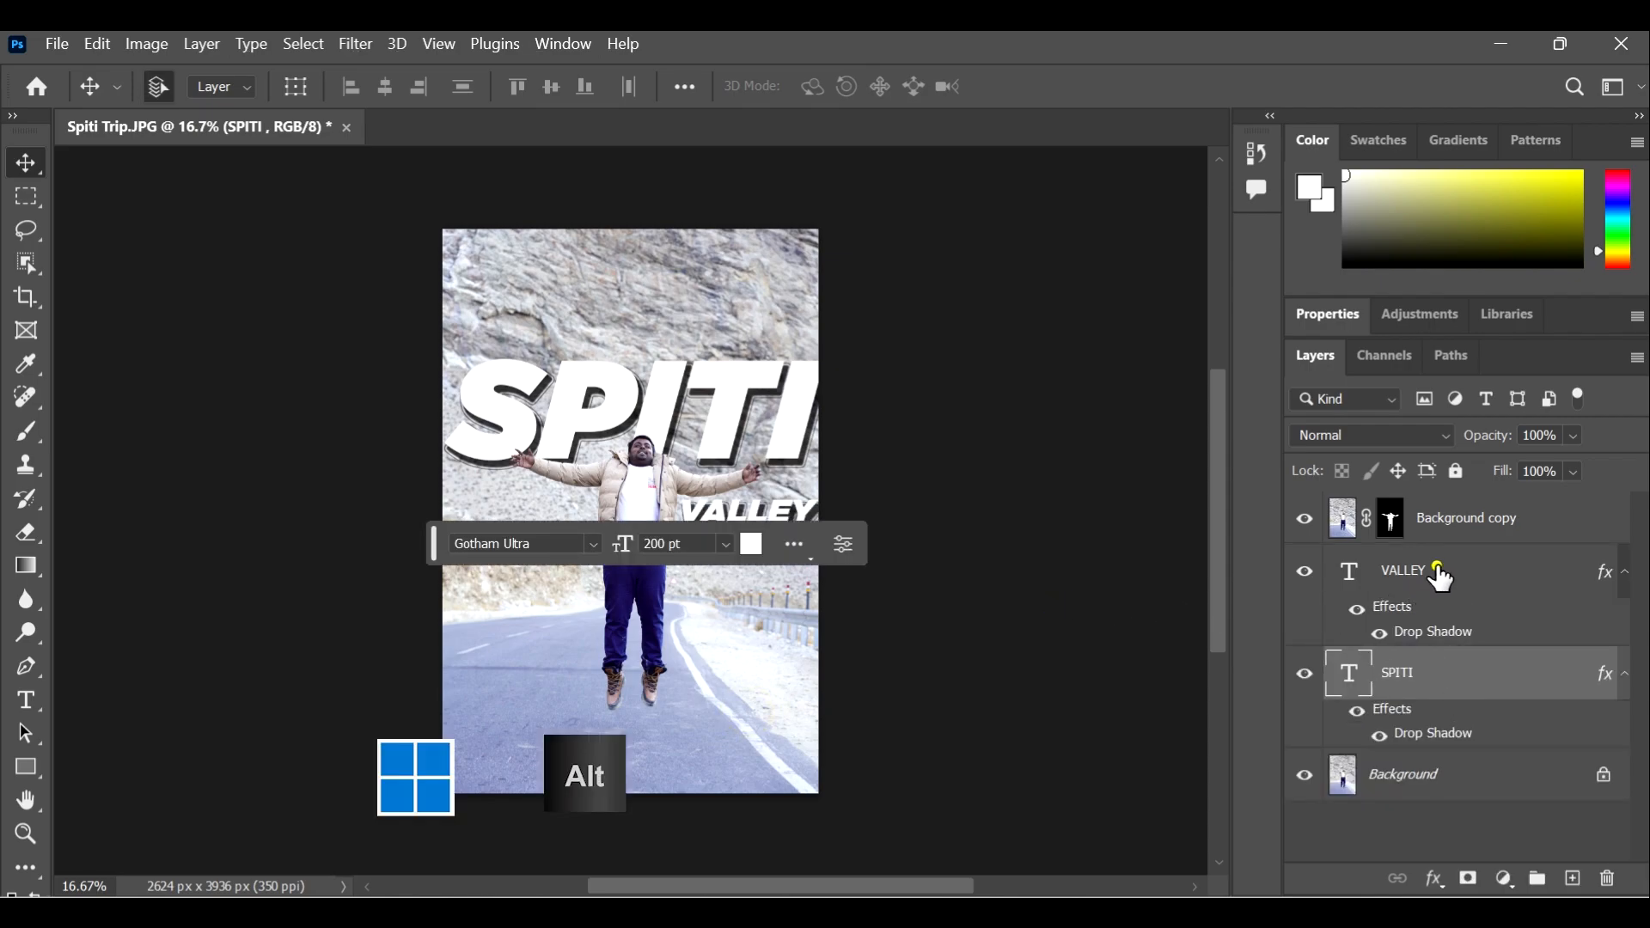
Step: Duplicate the VALLEY layer, move the copy above SPITI near the photo's upper edge, and open its text for editing
{"action": "right_click", "coordinate": [1440, 574]}
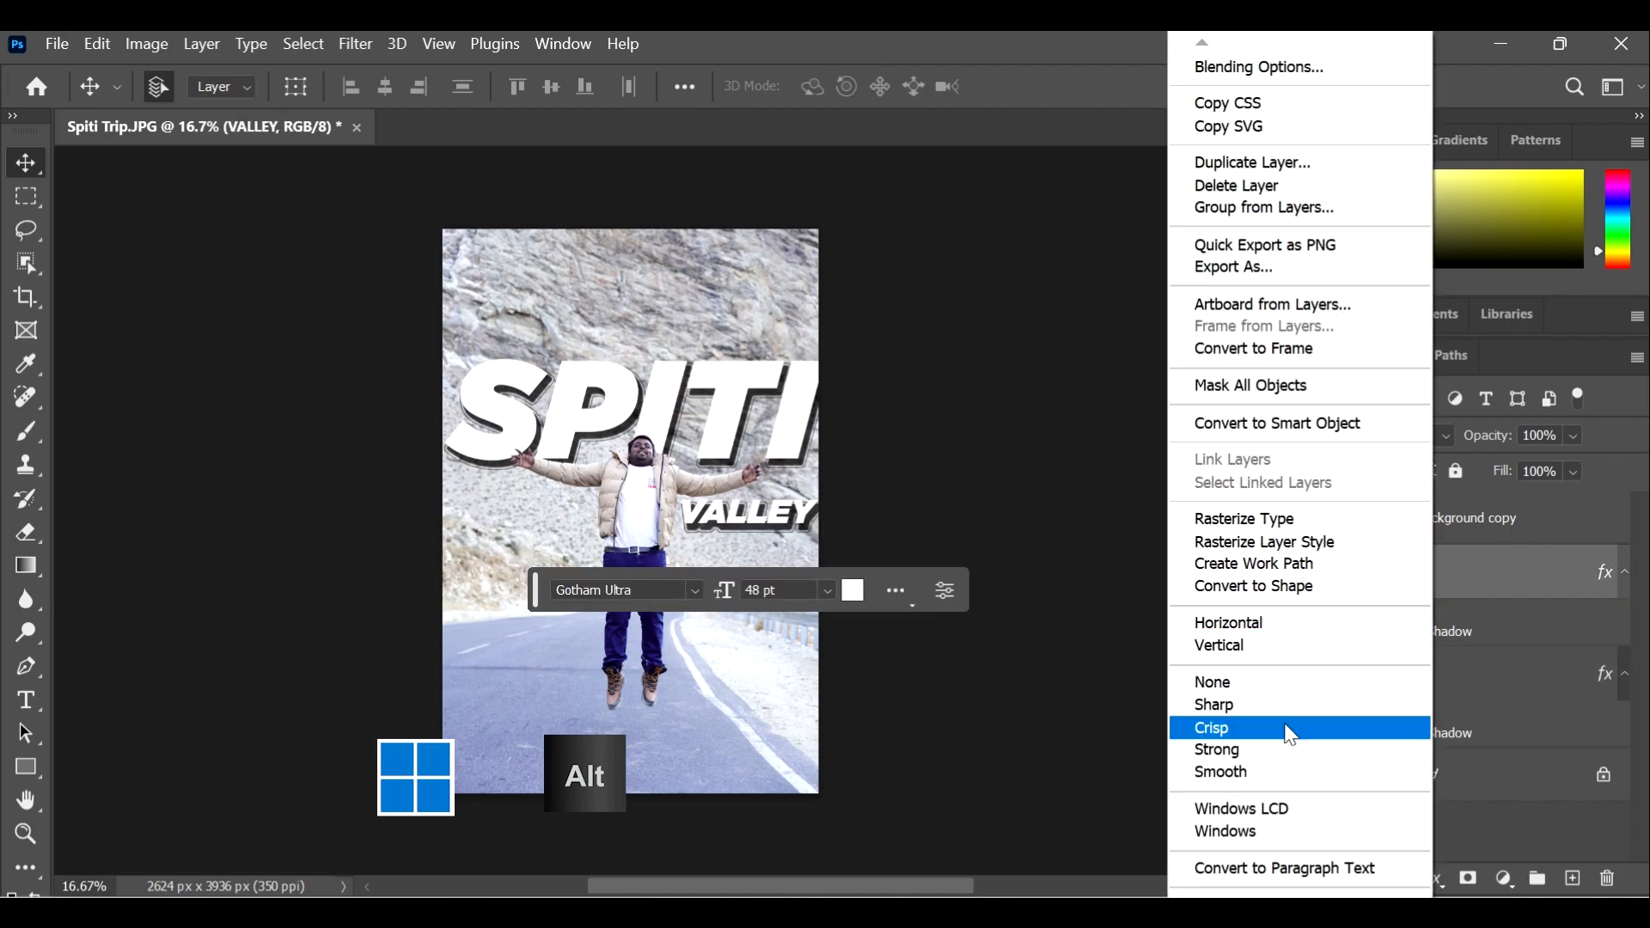
{"action": "left_click", "coordinate": [1315, 165]}
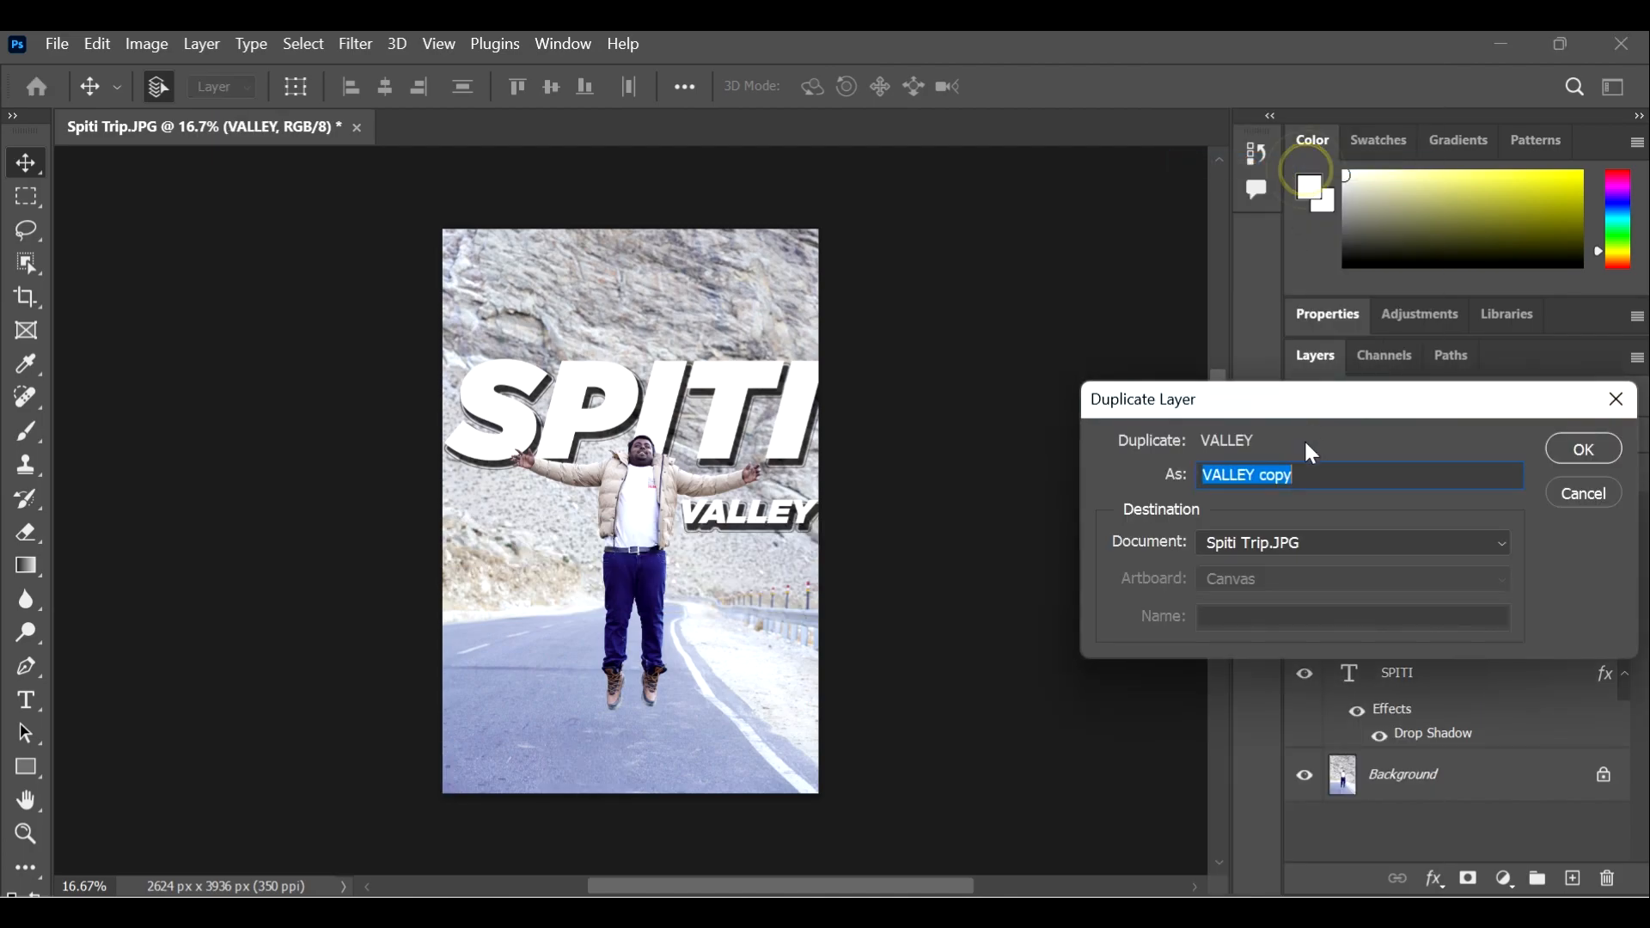
{"action": "left_click", "coordinate": [1582, 448]}
{"action": "left_click_drag", "start_coordinate": [779, 511], "coordinate": [744, 273]}
{"action": "double_click", "coordinate": [744, 270]}
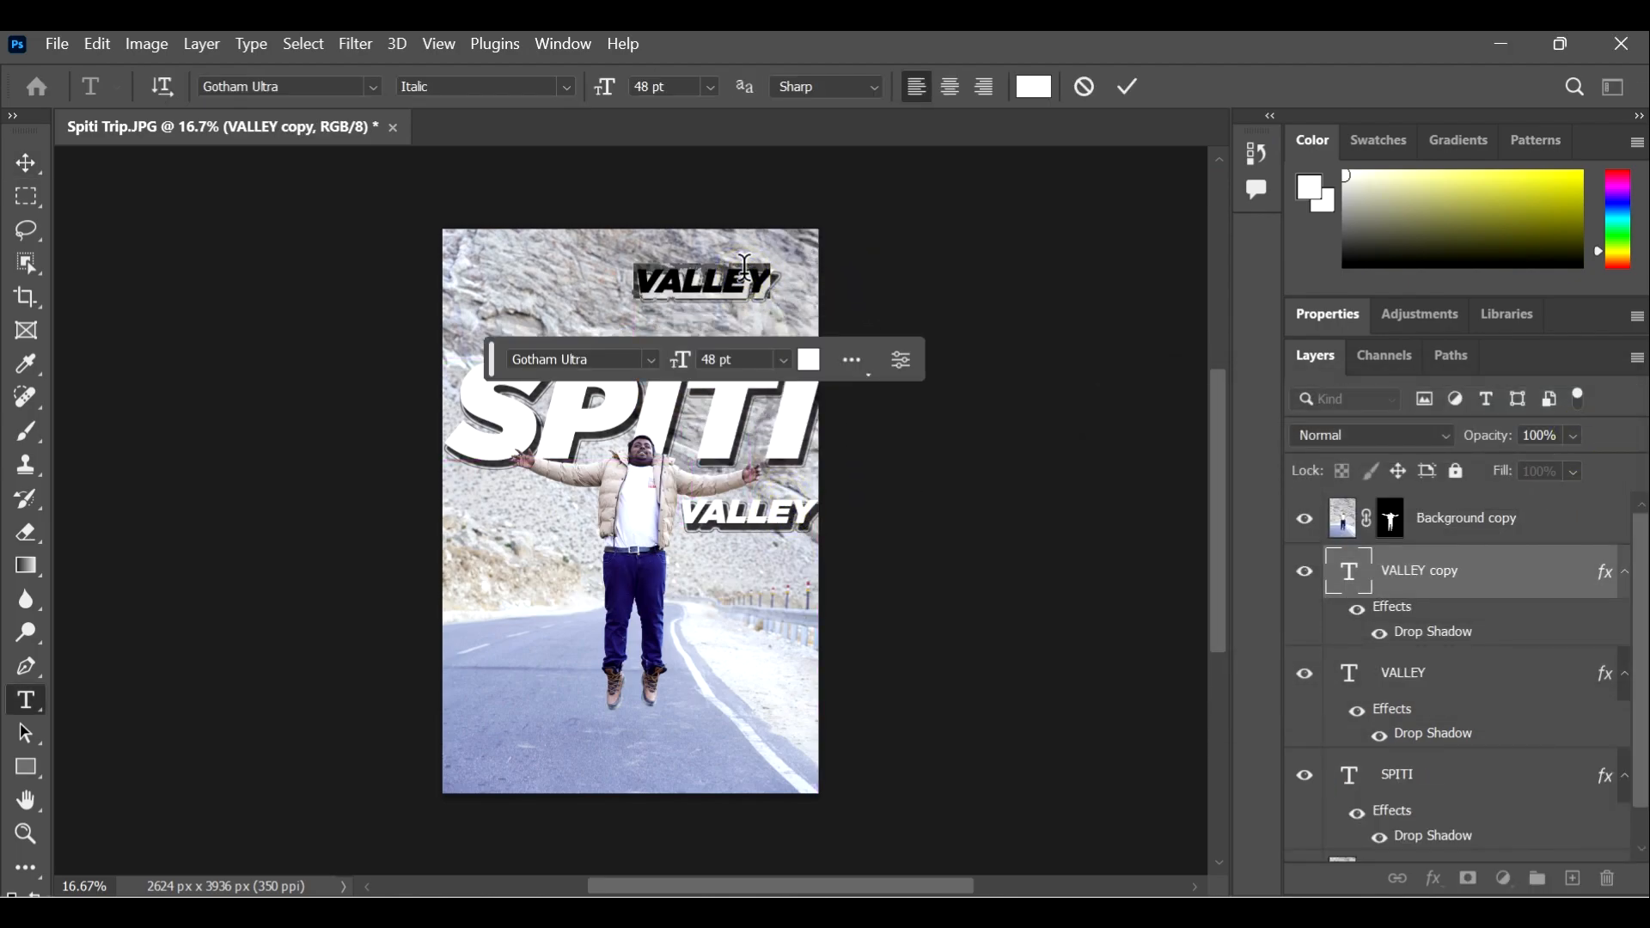
{"action": "type", "text": "HIMACHAL"}
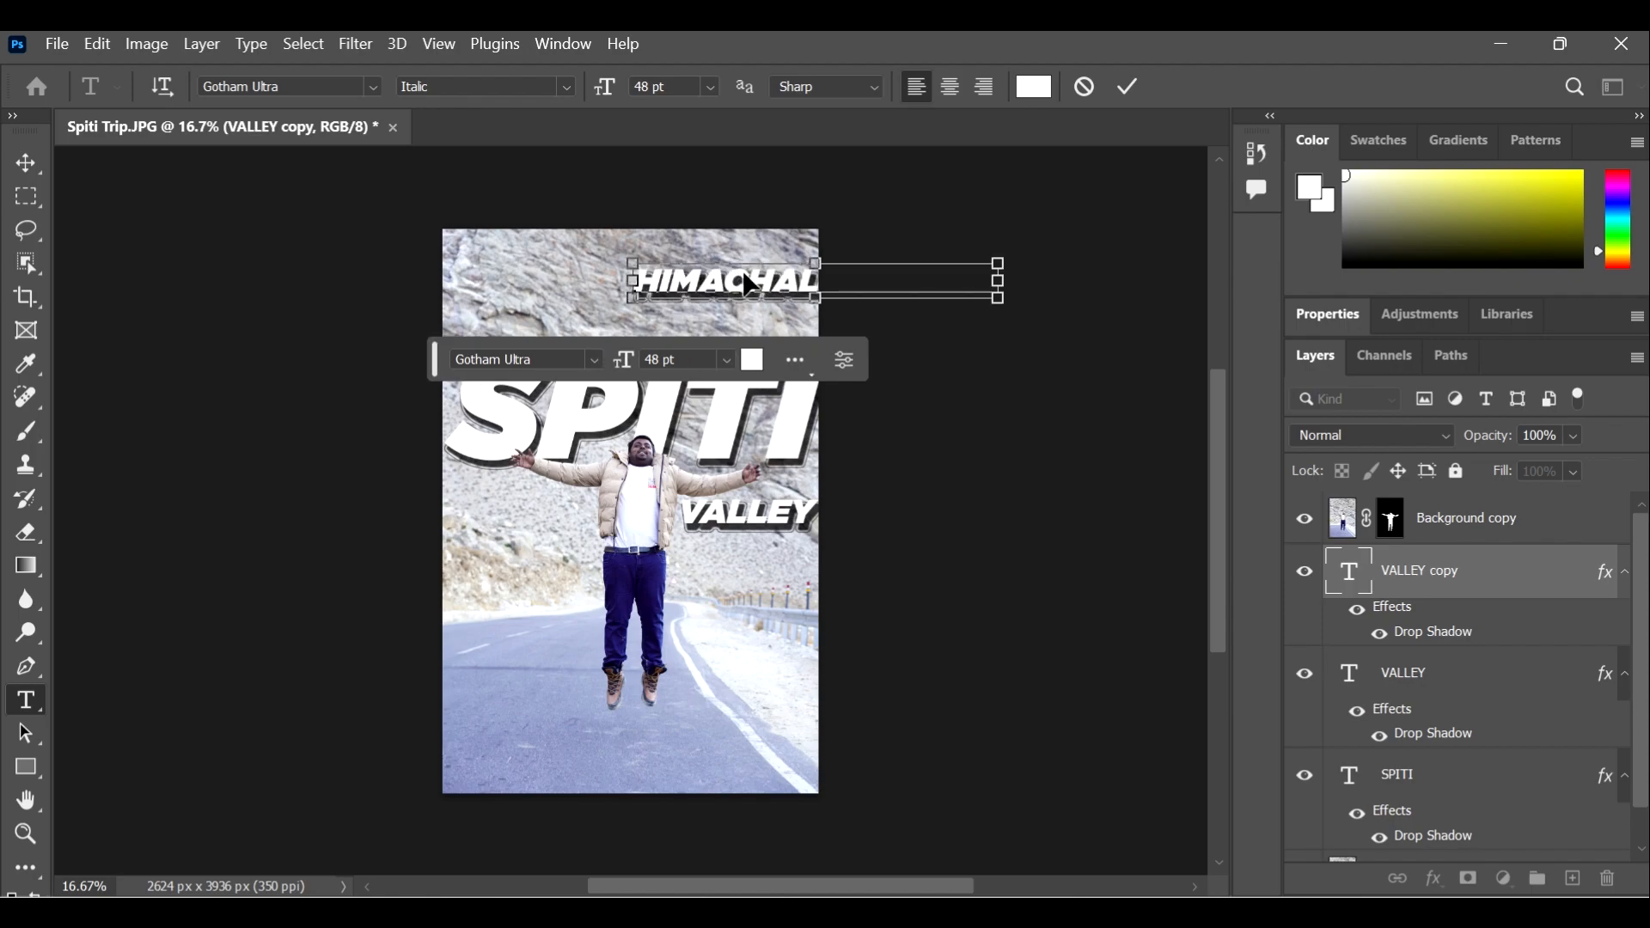
{"action": "key", "text": "ctrl+a"}
{"action": "left_click", "coordinate": [744, 270]}
{"action": "key", "text": "ctrl+a"}
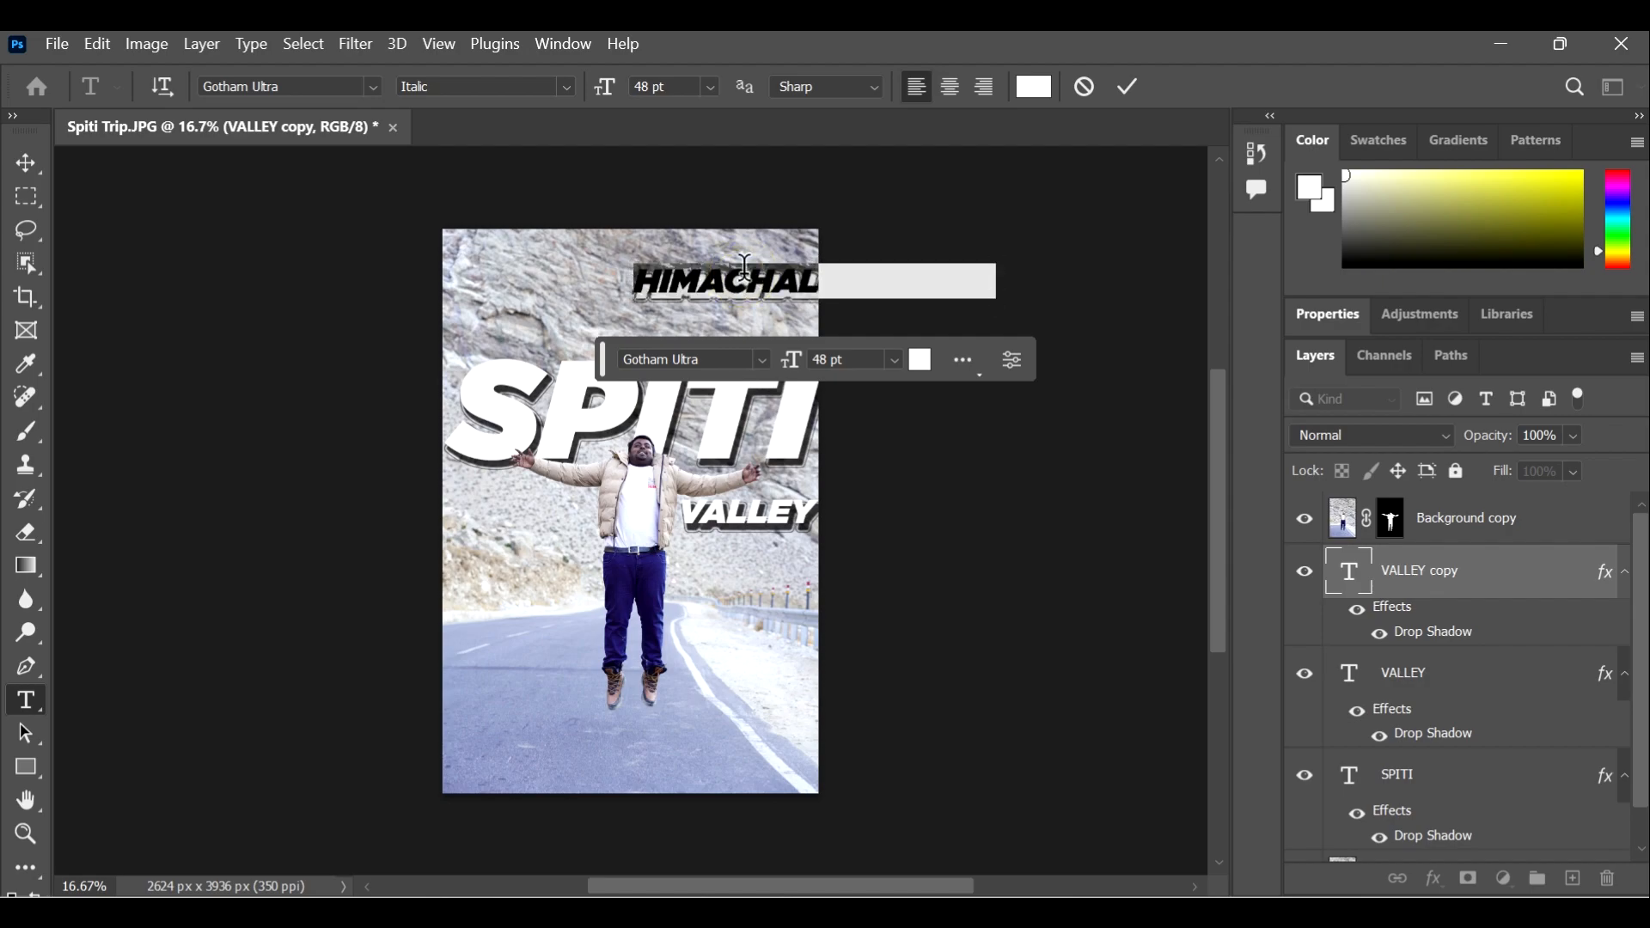
{"action": "key", "text": "BackSpace"}
Step: Replace the copied caption's text with Himachal Pradesh and move it inside the photo's upper-right corner
{"action": "key", "text": "Caps_Lock"}
{"action": "type", "text": "Himachal P"}
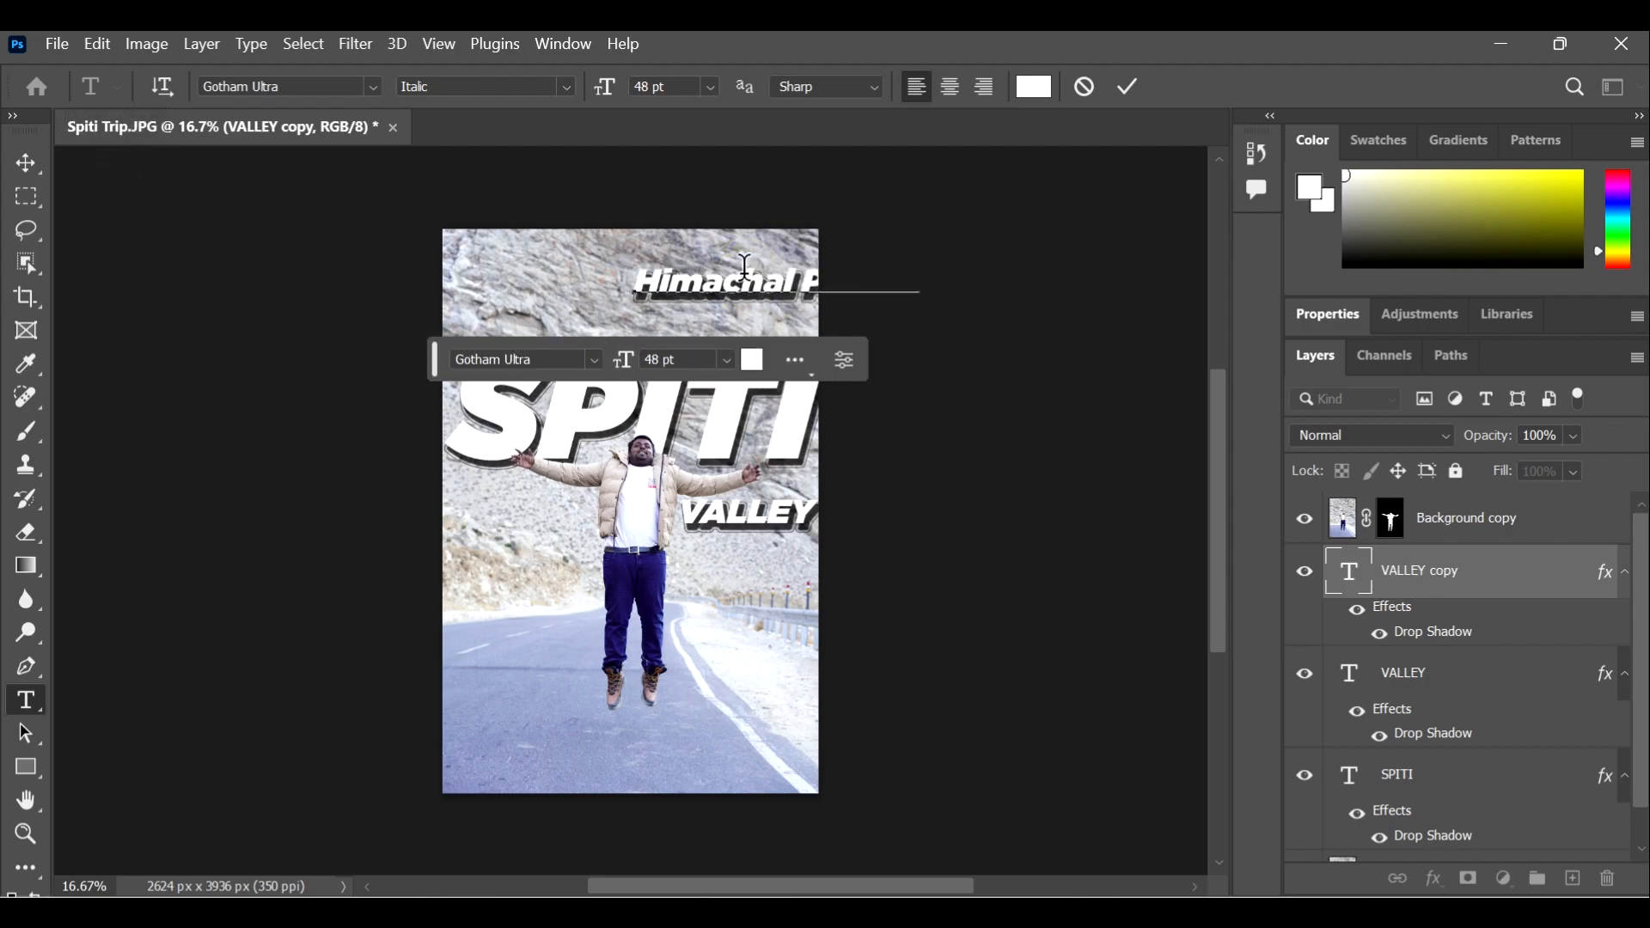
{"action": "left_click", "coordinate": [26, 163]}
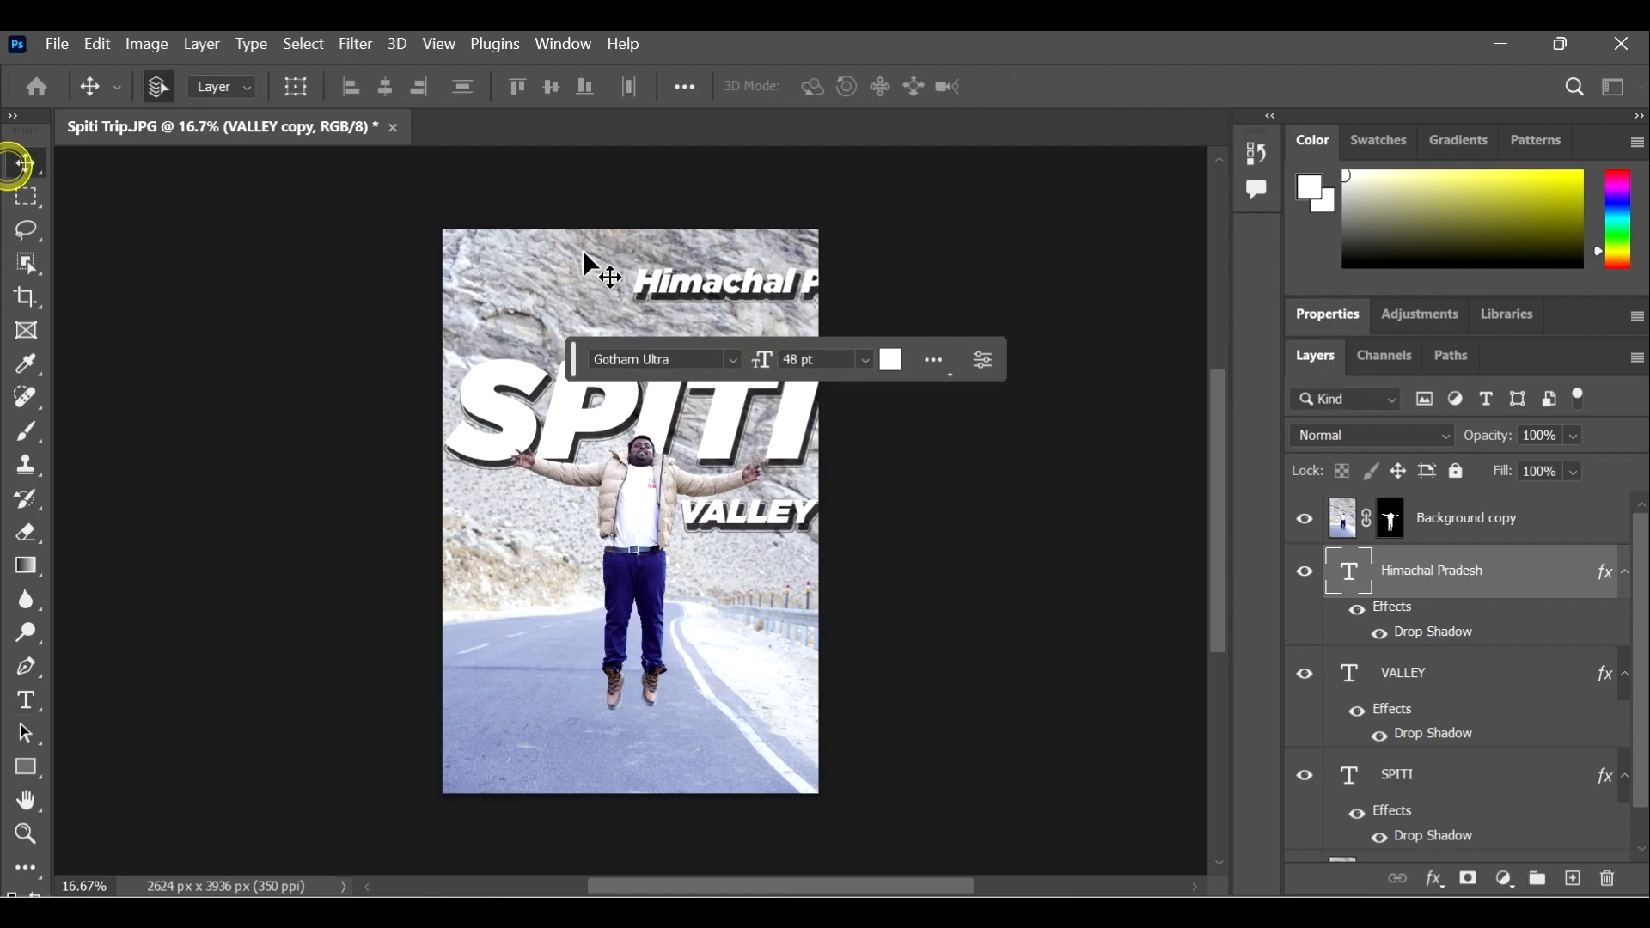
{"action": "left_click_drag", "start_coordinate": [711, 293], "coordinate": [593, 260]}
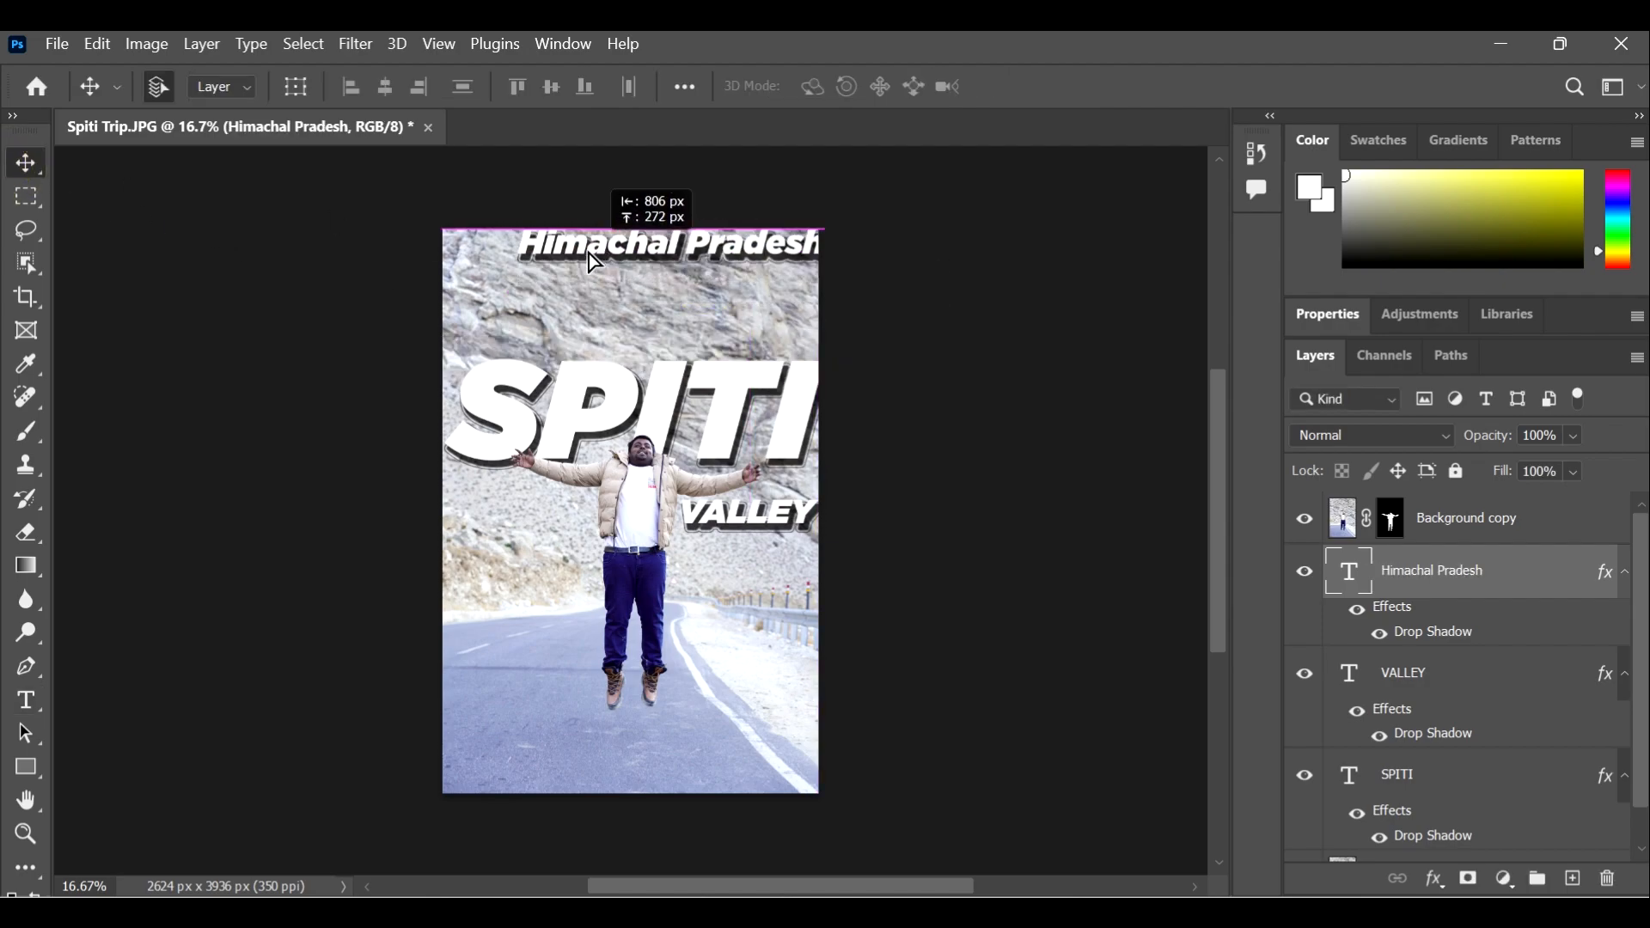
Step: Save the poster as a Photoshop document named Spiti Trip latest.psd
{"action": "key", "text": "ctrl+shift+s"}
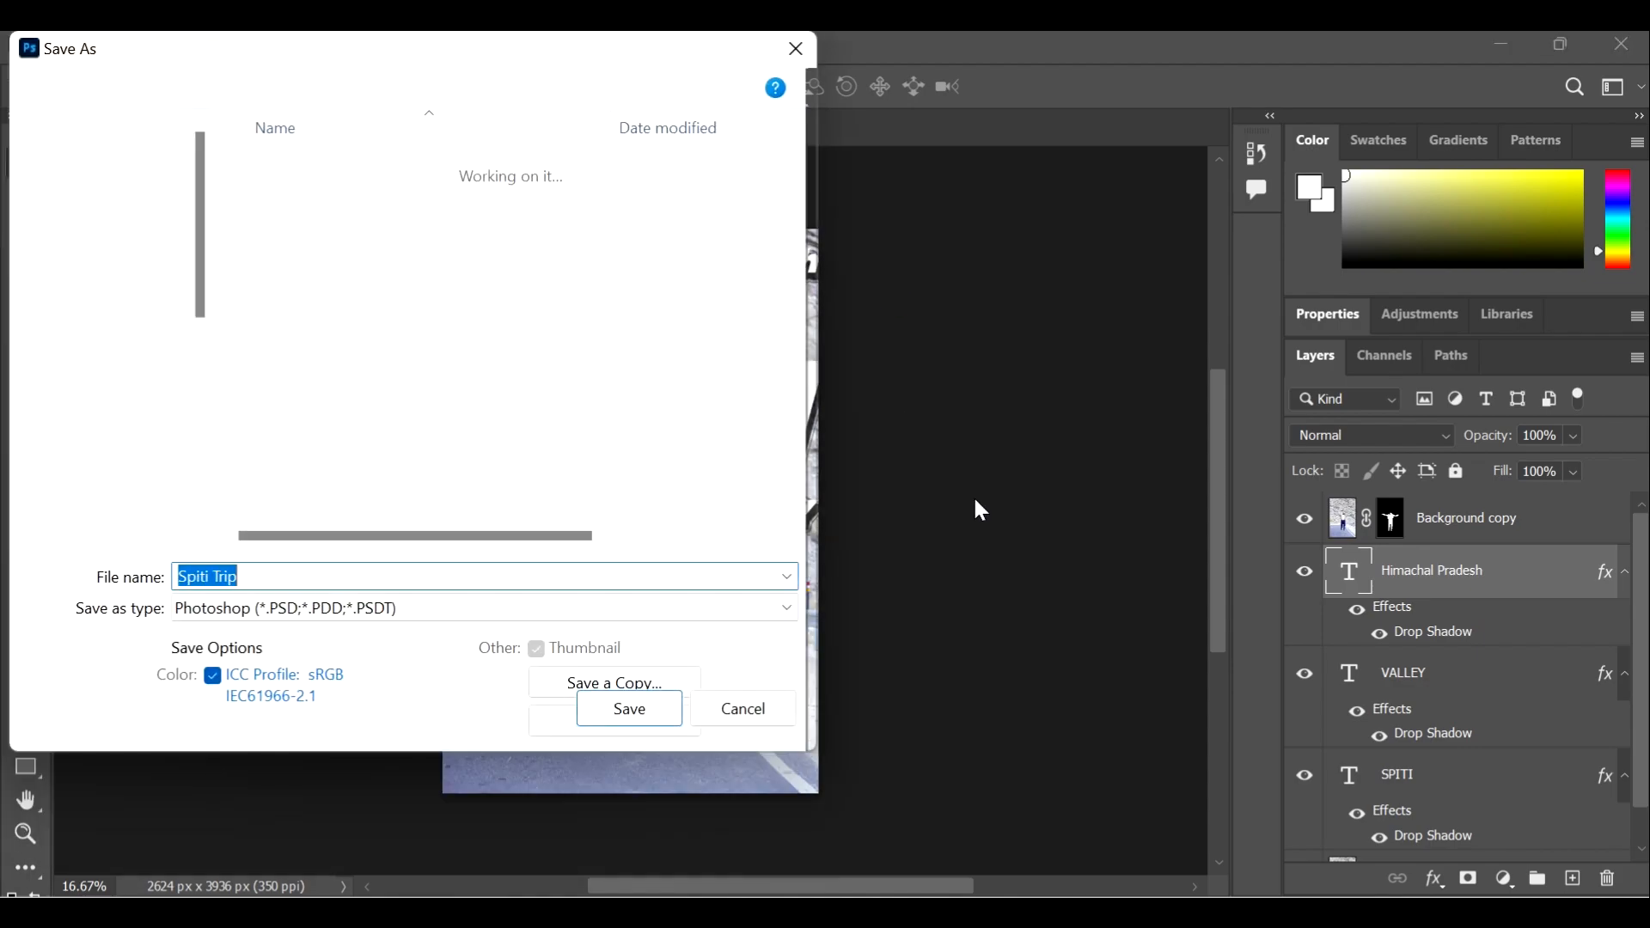
{"action": "left_click", "coordinate": [737, 713]}
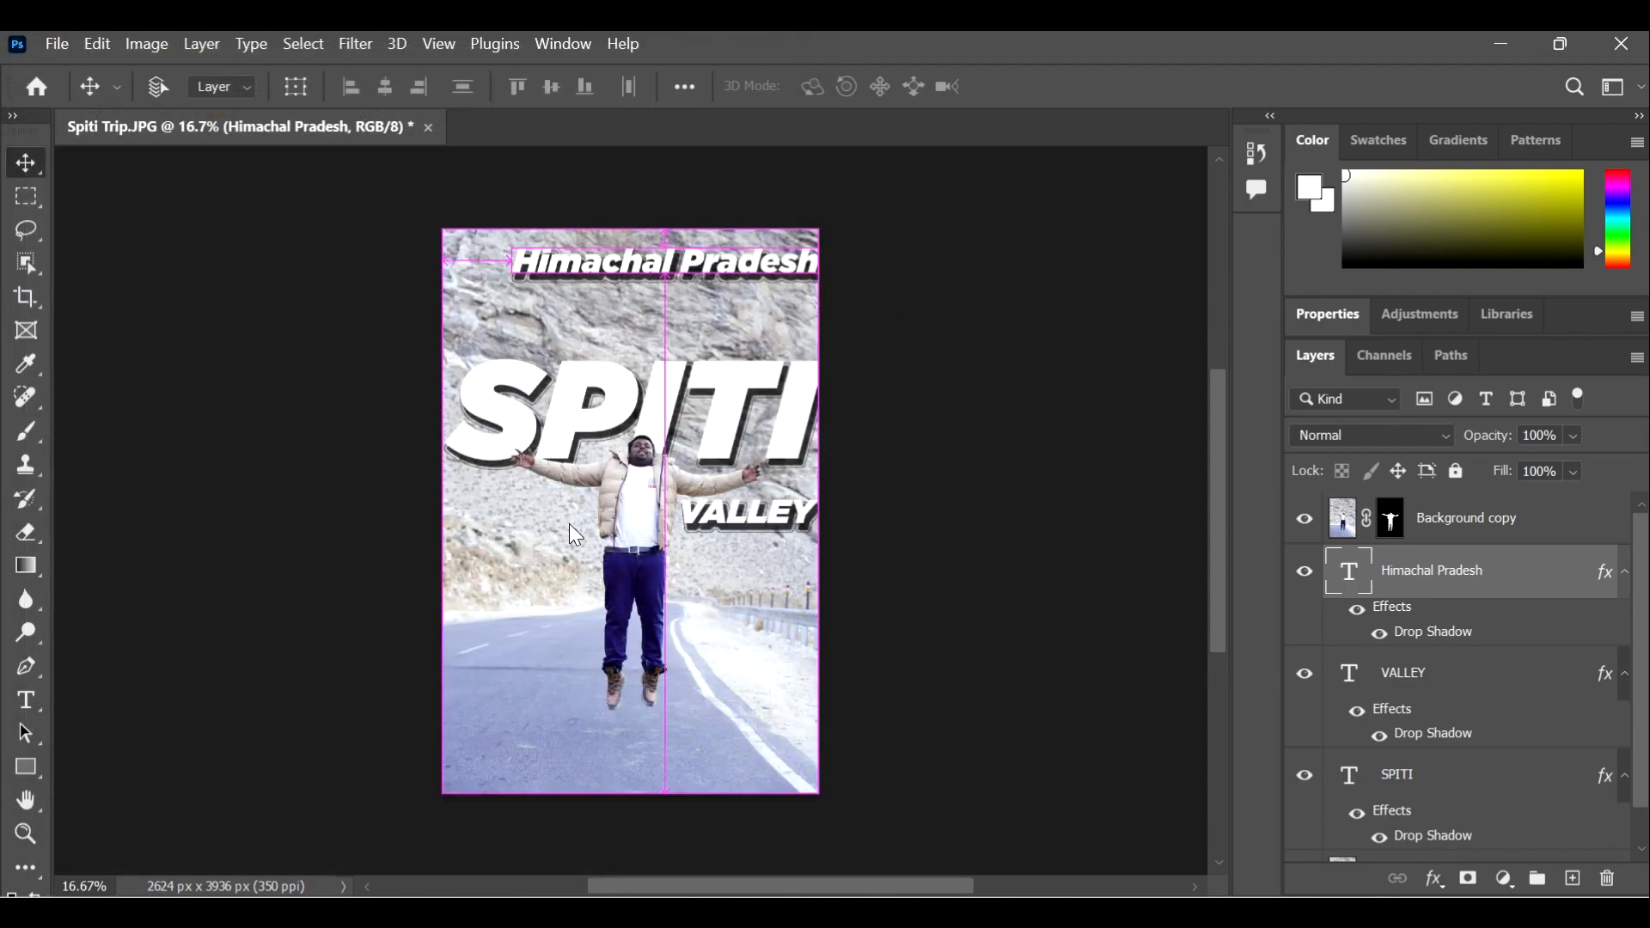
Step: Reduce the SPITI text's font size to 190 pt
{"action": "double_click", "coordinate": [709, 403]}
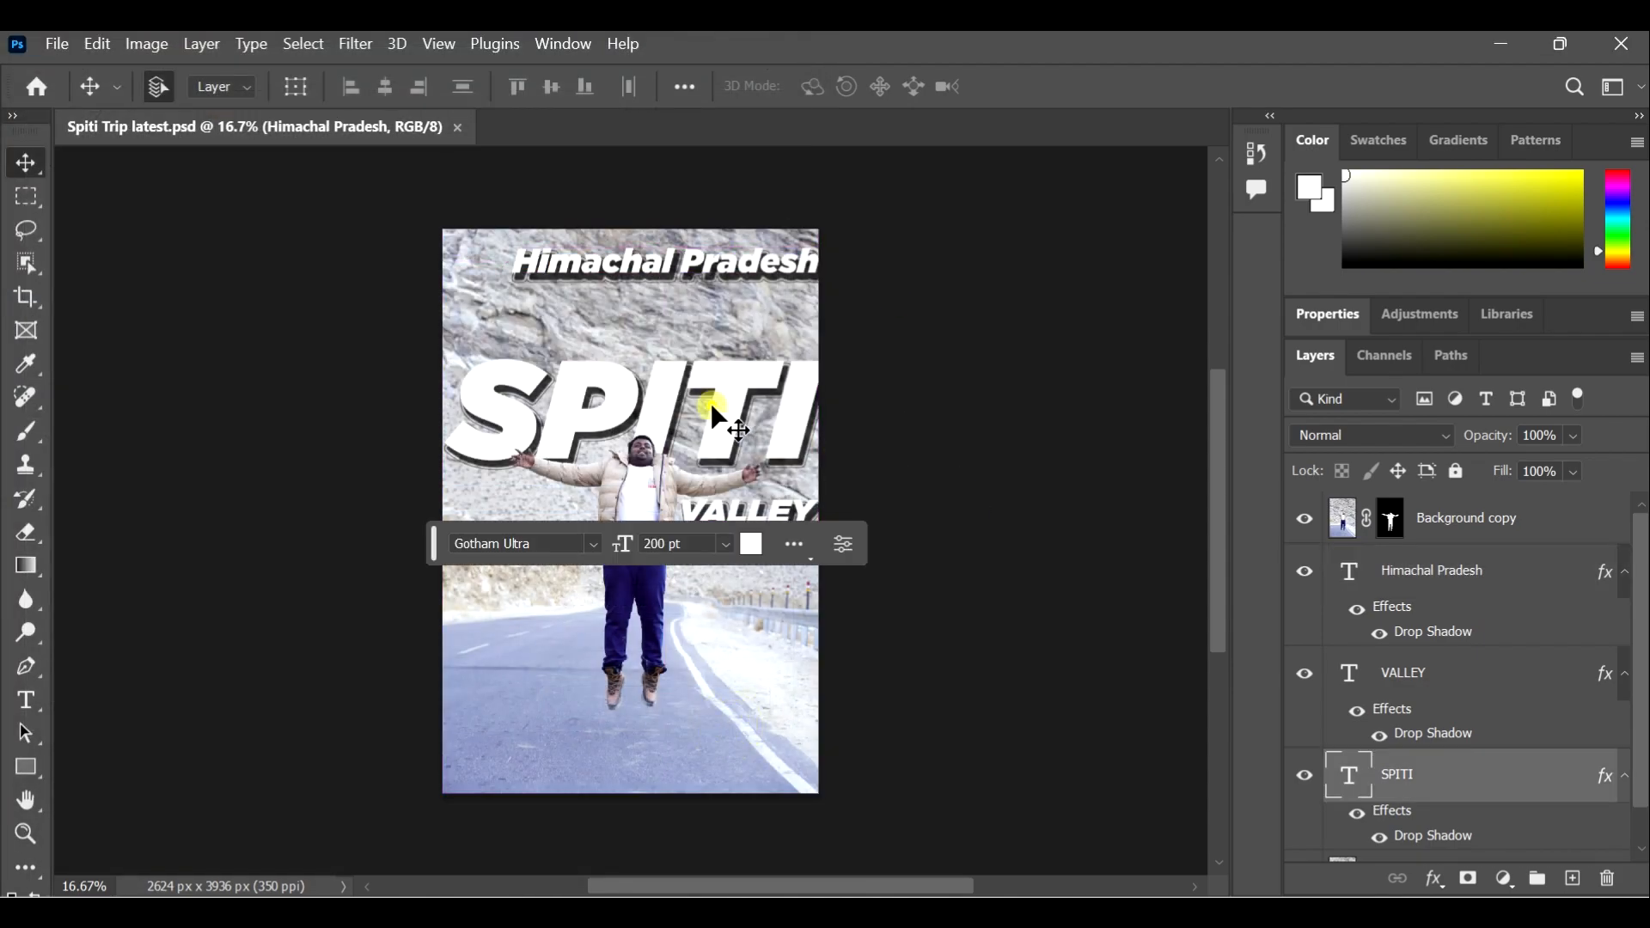
{"action": "left_click", "coordinate": [729, 551]}
{"action": "left_click", "coordinate": [727, 543]}
{"action": "left_click", "coordinate": [700, 543]}
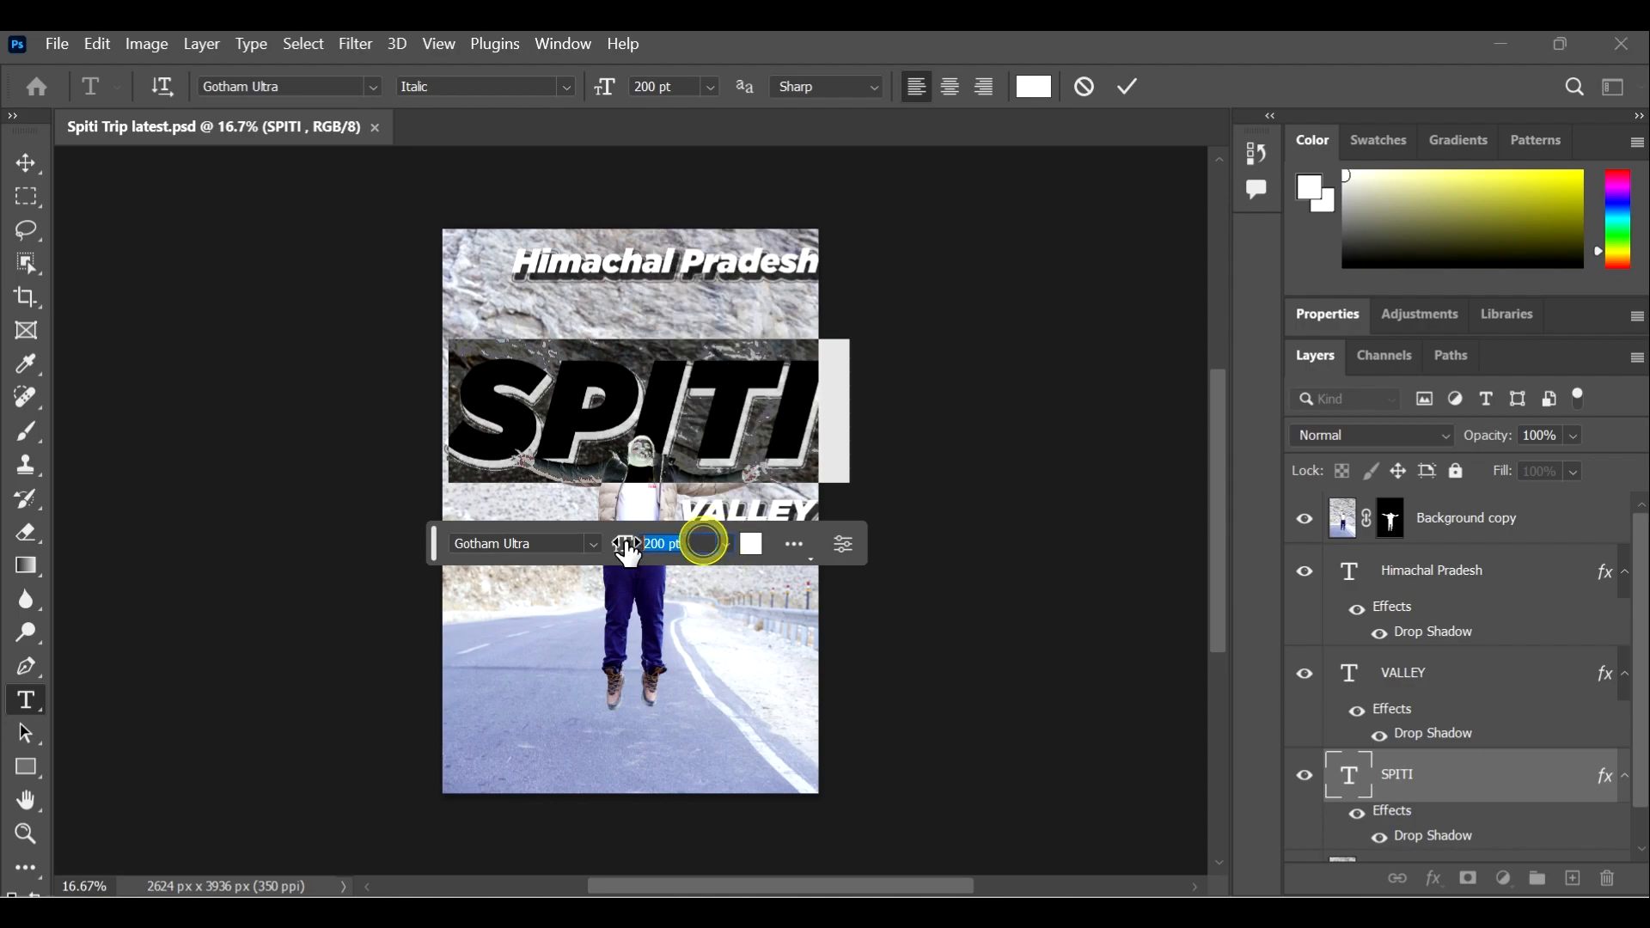
{"action": "type", "text": "190"}
{"action": "key", "text": "Return"}
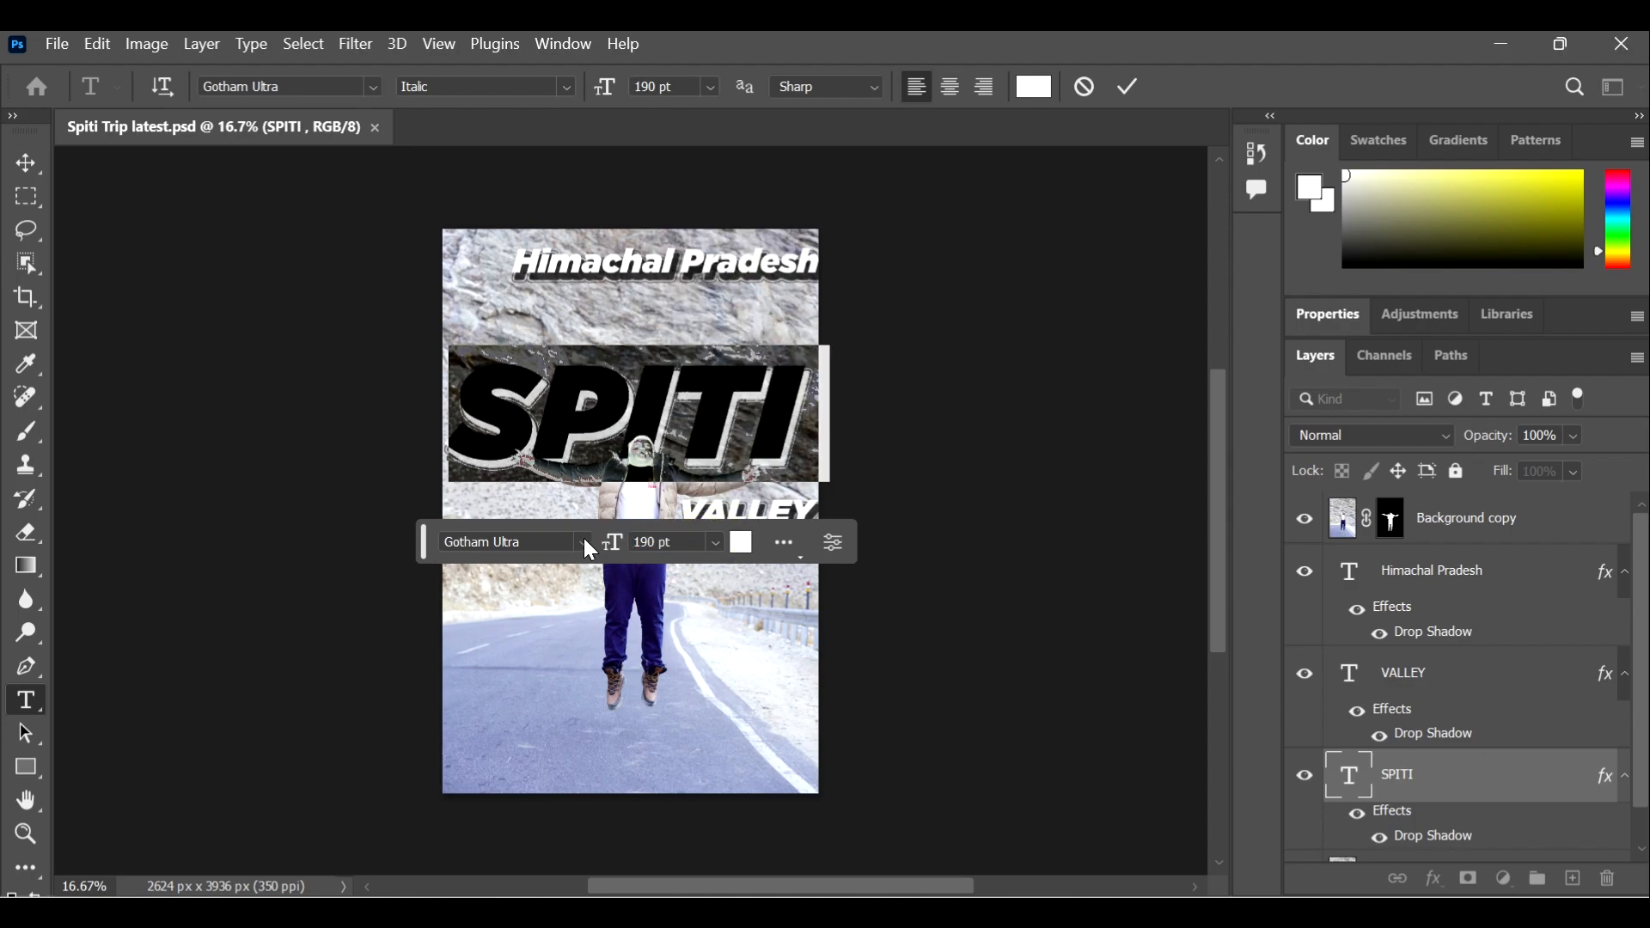
Step: Adjust SPITI horizontally so it fits within the photo's width, and lower VALLEY slightly beneath it
{"action": "left_click", "coordinate": [26, 163]}
{"action": "left_click_drag", "start_coordinate": [698, 418], "coordinate": [710, 421]}
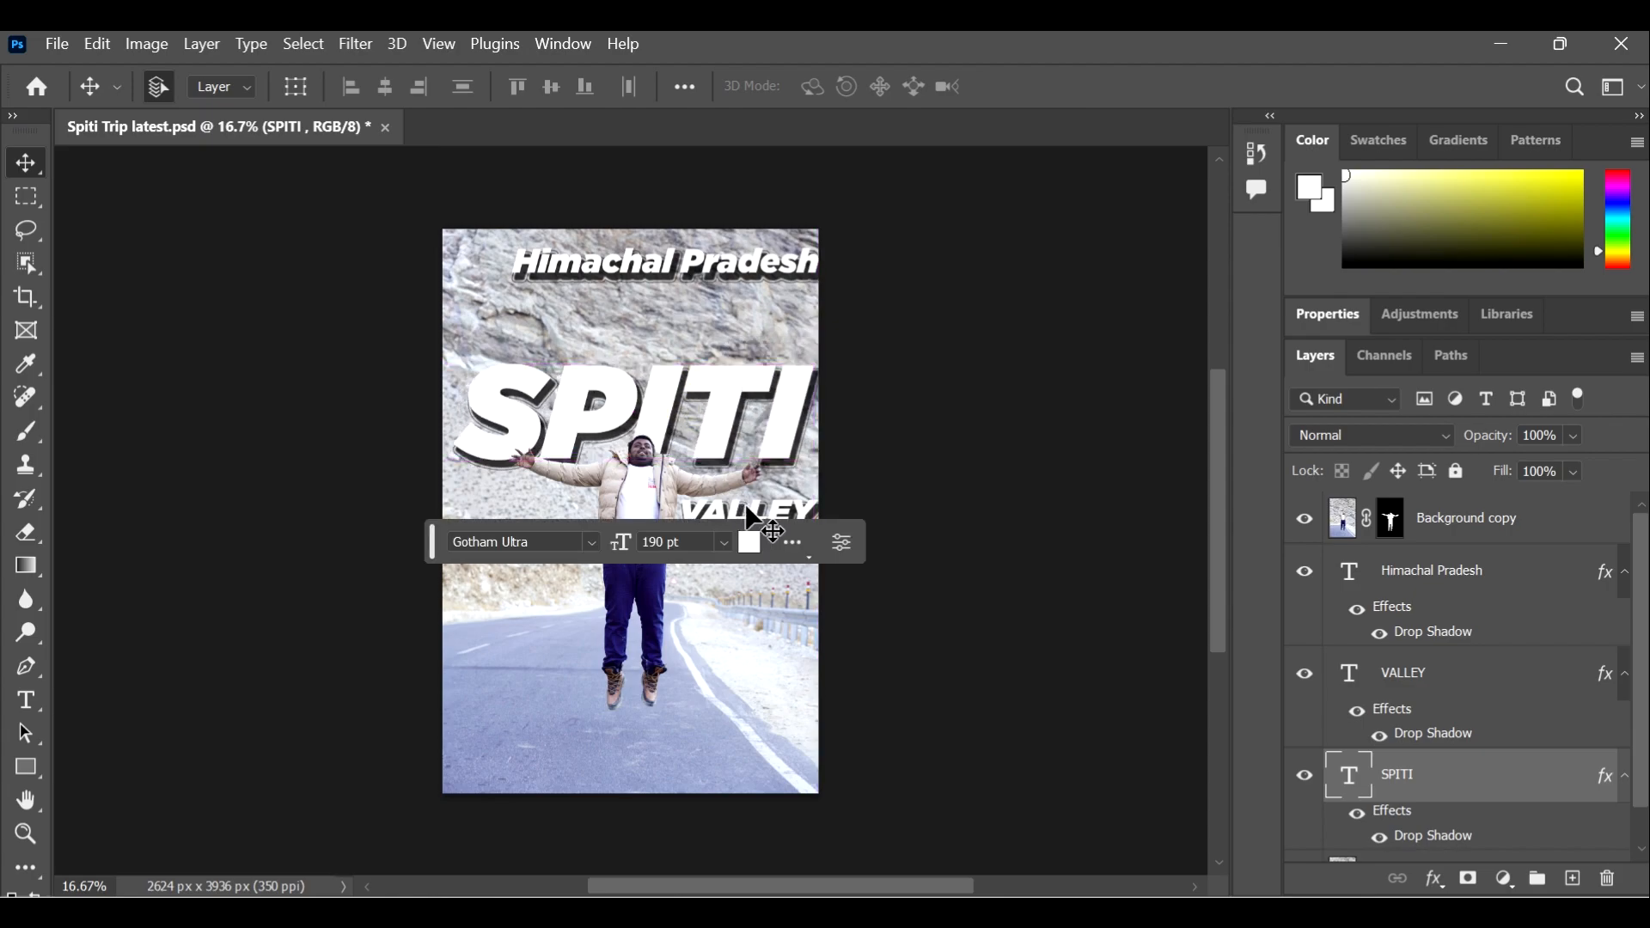
{"action": "left_click", "coordinate": [1069, 601]}
{"action": "mouse_move", "coordinate": [767, 521]}
{"action": "left_mouse_down"}
{"action": "mouse_move", "coordinate": [752, 541]}
{"action": "mouse_move", "coordinate": [767, 536]}
{"action": "left_mouse_up"}
{"action": "left_click_drag", "start_coordinate": [772, 393], "coordinate": [762, 394]}
{"action": "left_click", "coordinate": [902, 399]}
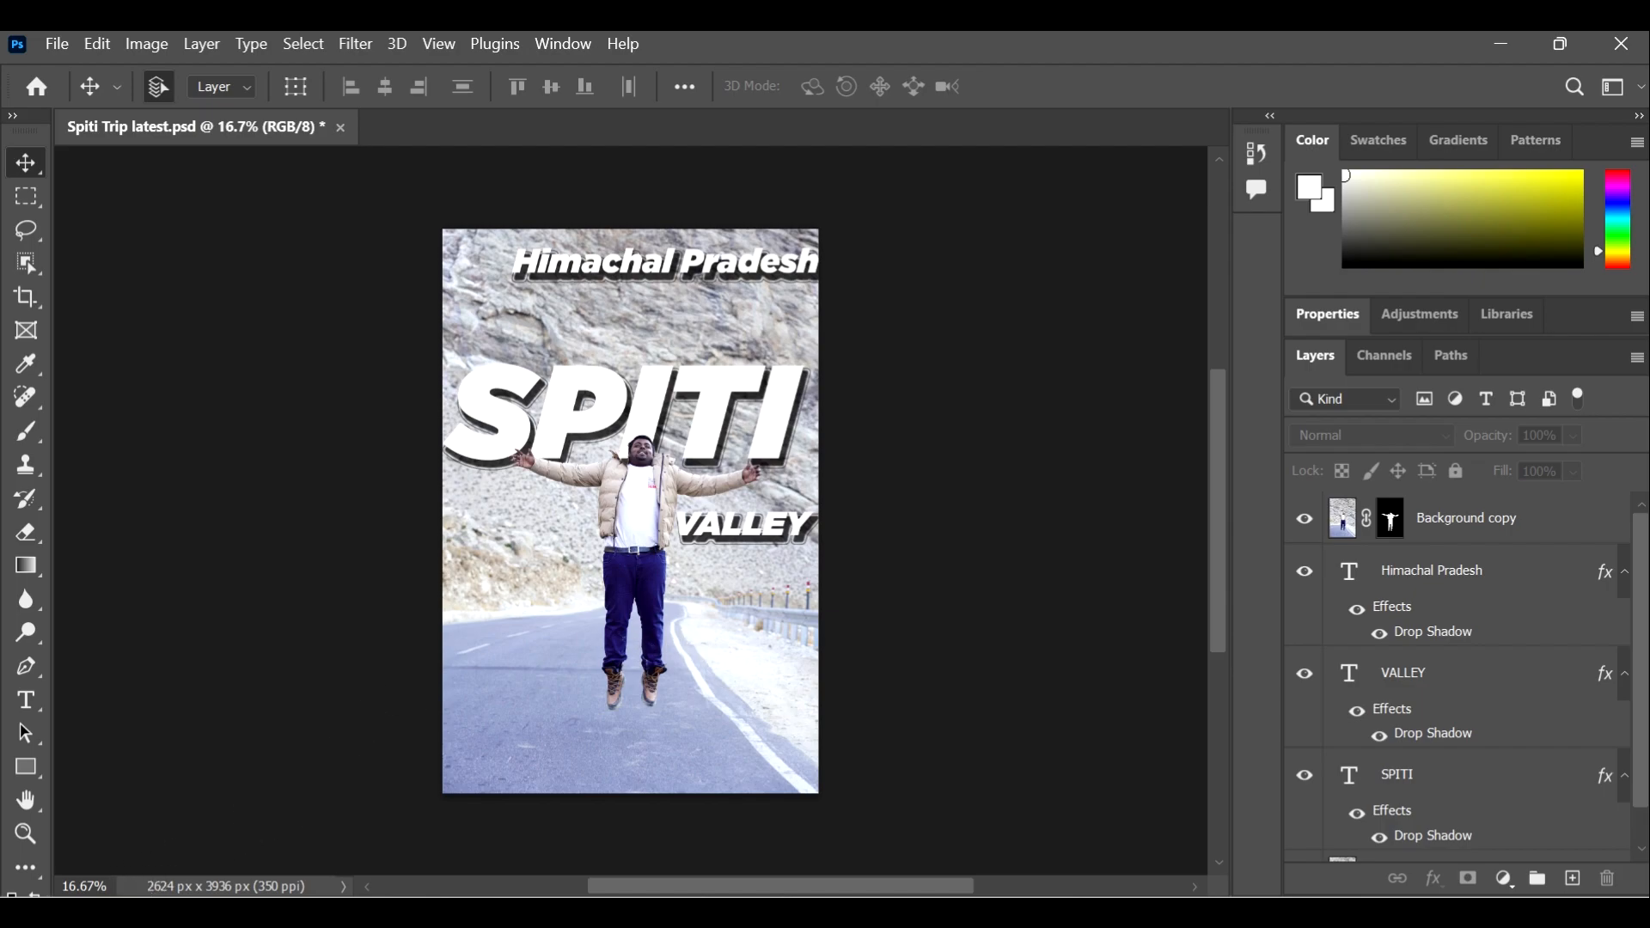
Step: Examine the poster at 30% zoom, from the jumping man up to the Himachal Pradesh caption
{"action": "left_click", "coordinate": [110, 880]}
{"action": "key", "text": "Return"}
{"action": "scroll", "coordinate": [623, 779], "scroll_direction": "up", "scroll_amount": 1}
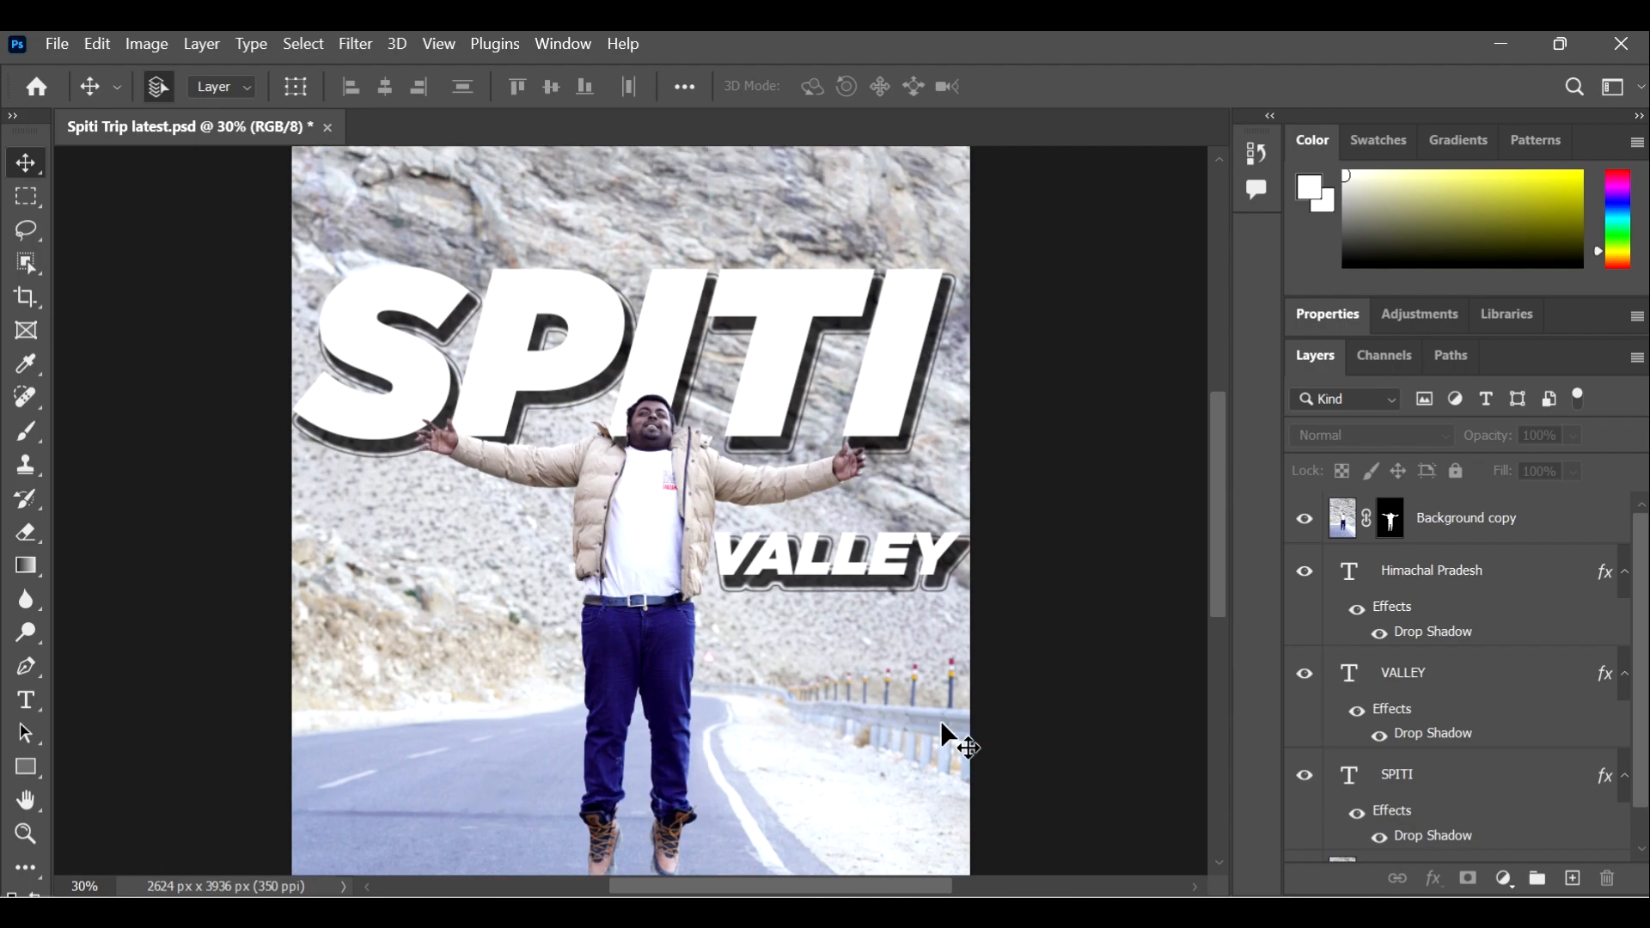
{"action": "scroll", "coordinate": [1060, 711], "scroll_direction": "up", "scroll_amount": 2}
{"action": "scroll", "coordinate": [1060, 715], "scroll_direction": "up", "scroll_amount": 2}
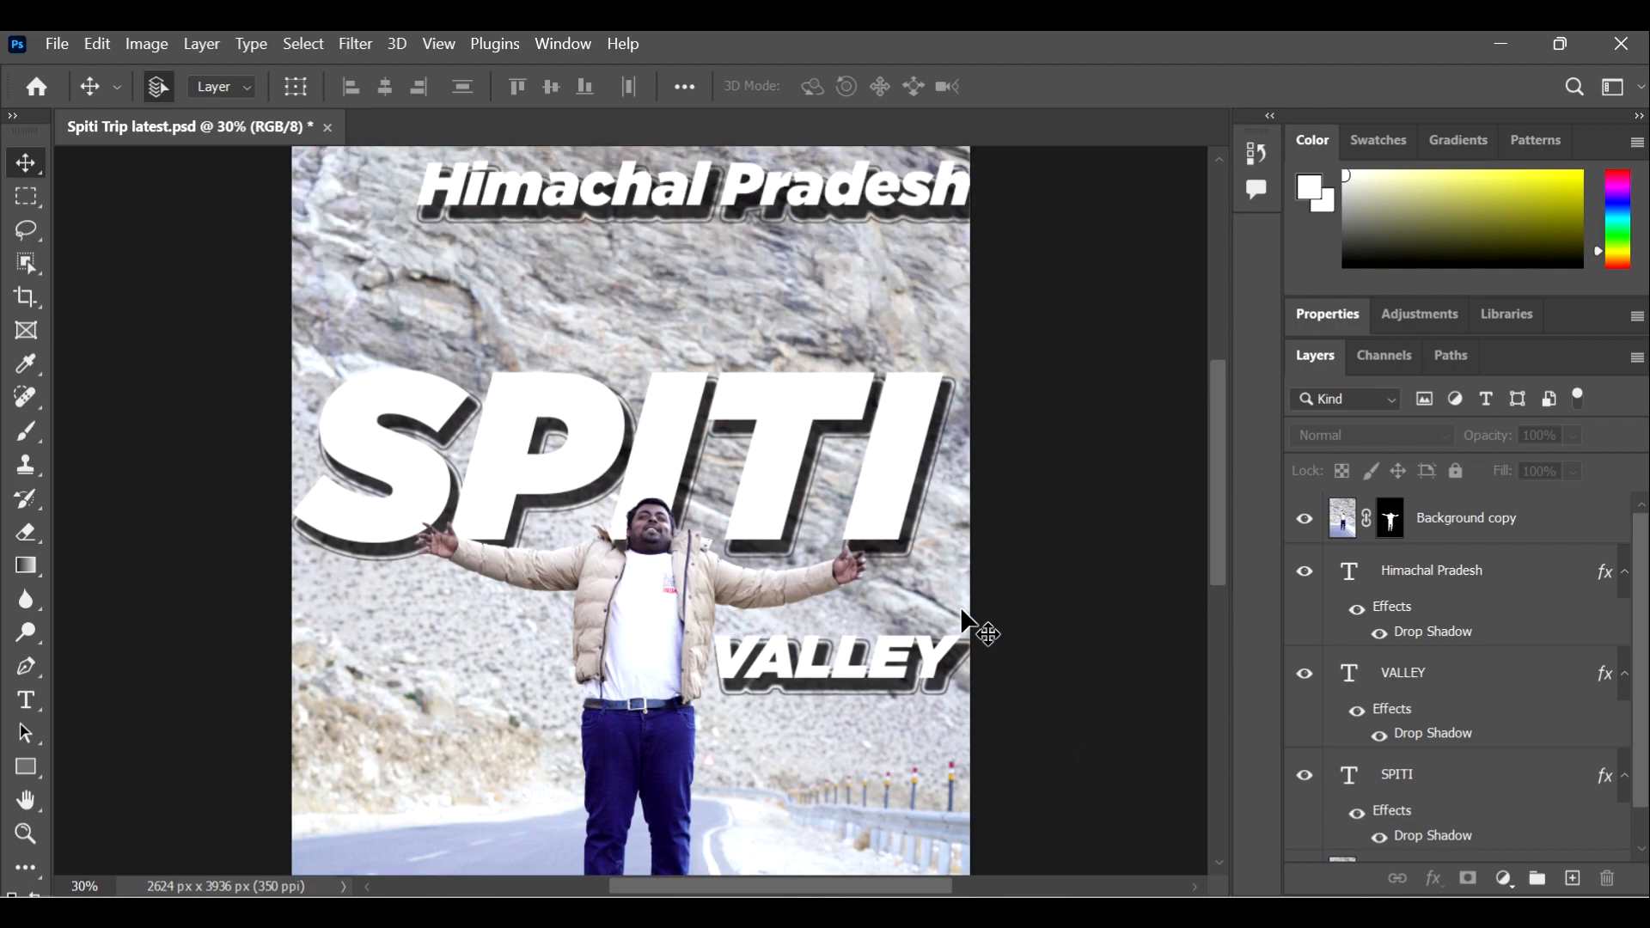